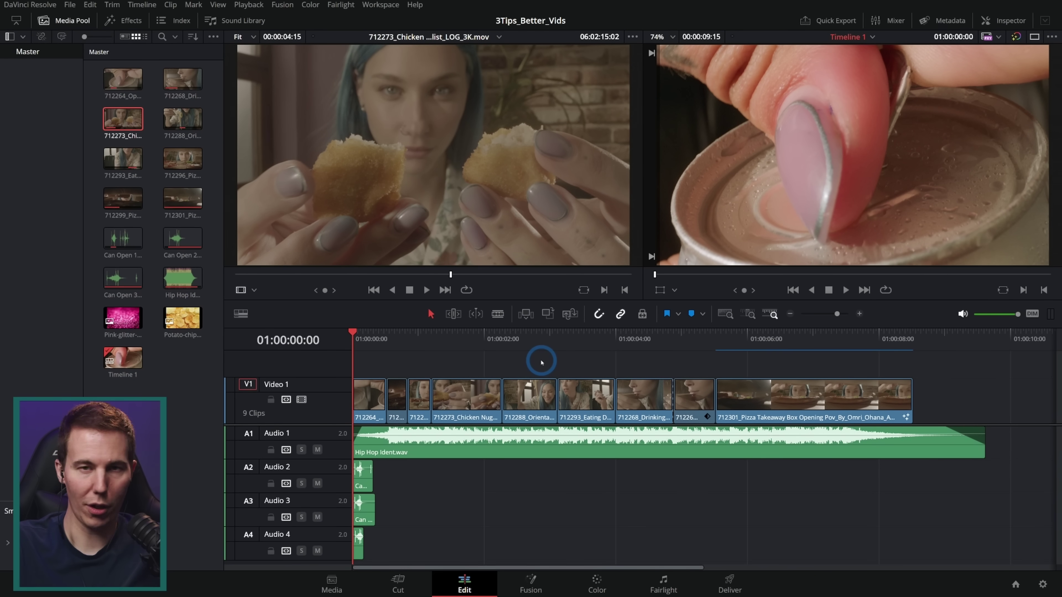
Step: Play the edited food timeline full-screen, starting from the pizza shot
key(ctrl+f)
key(space)
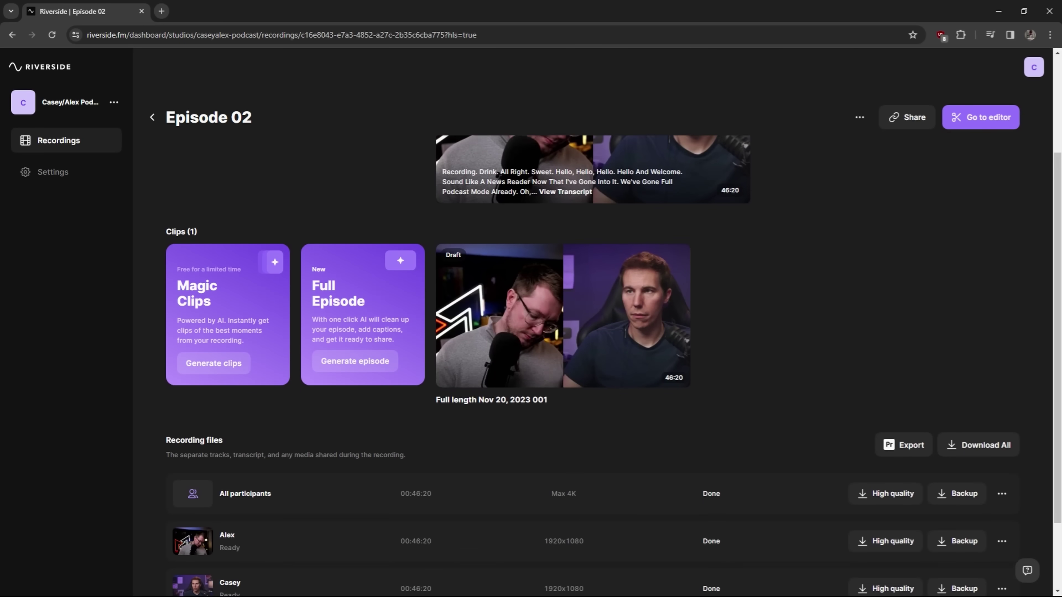
Step: Download one participant's Episode 02 recording as a synced video
scroll(592, 209, up, 2)
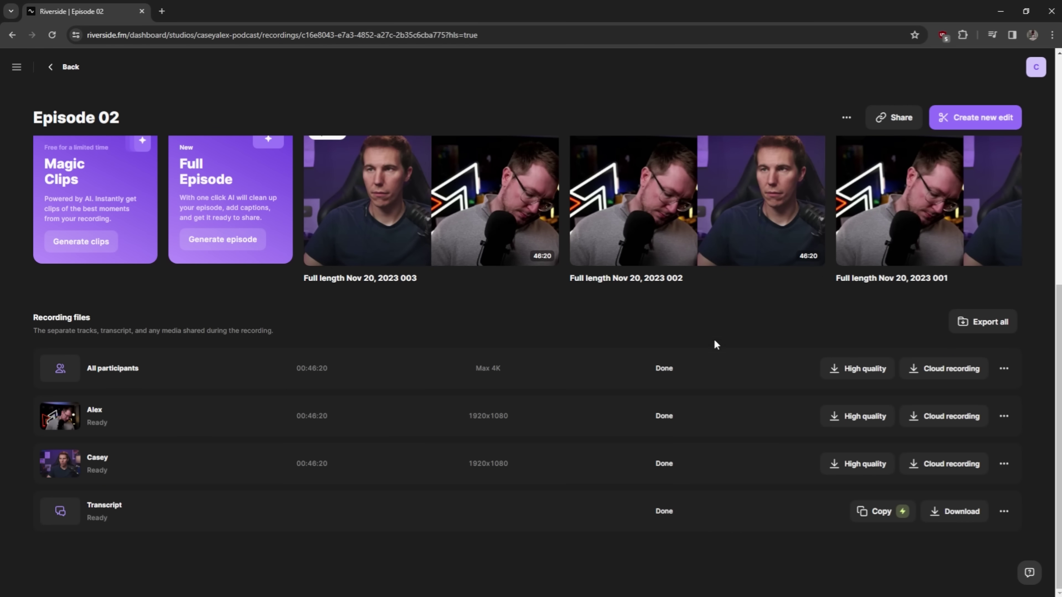
click(857, 424)
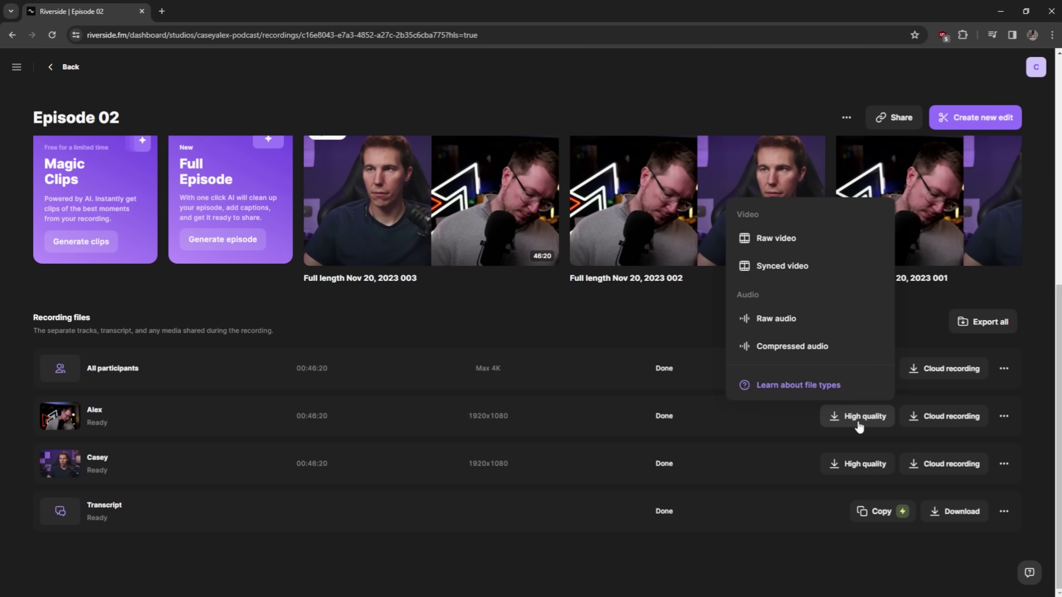
click(795, 268)
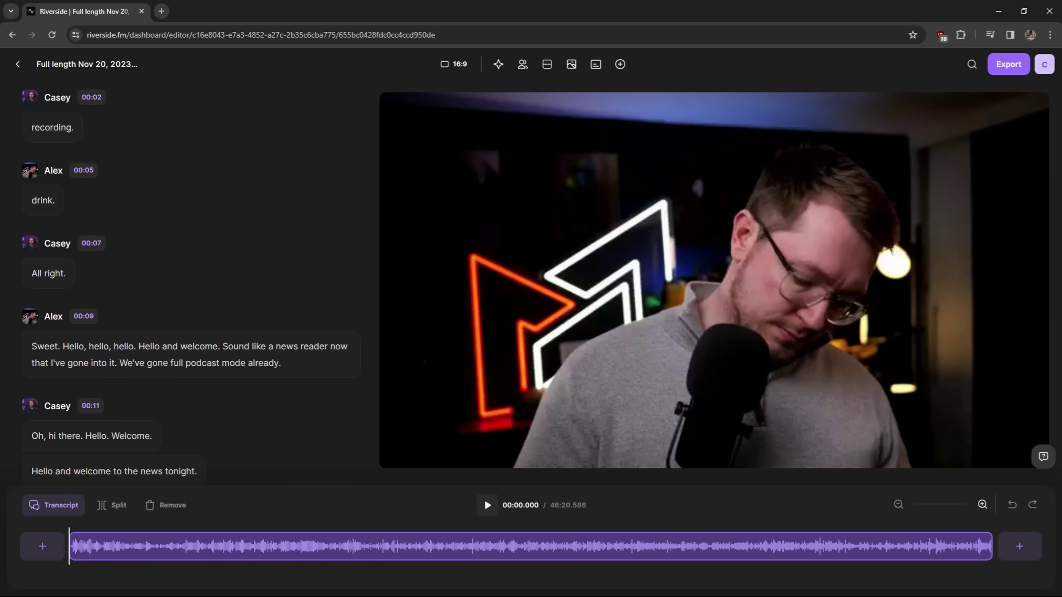
scroll(184, 284, down, 1)
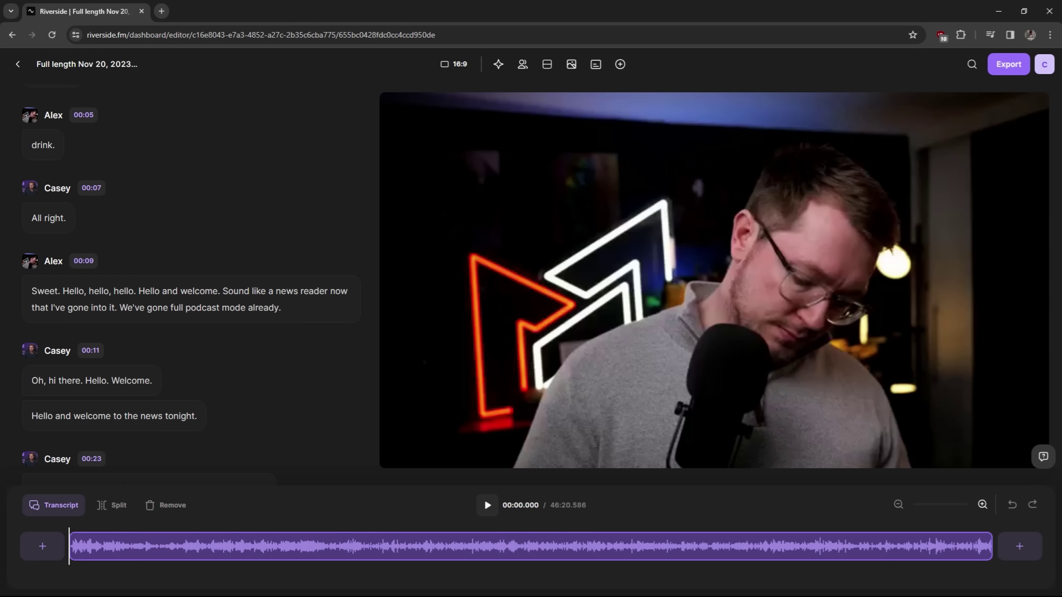
scroll(184, 285, down, 1)
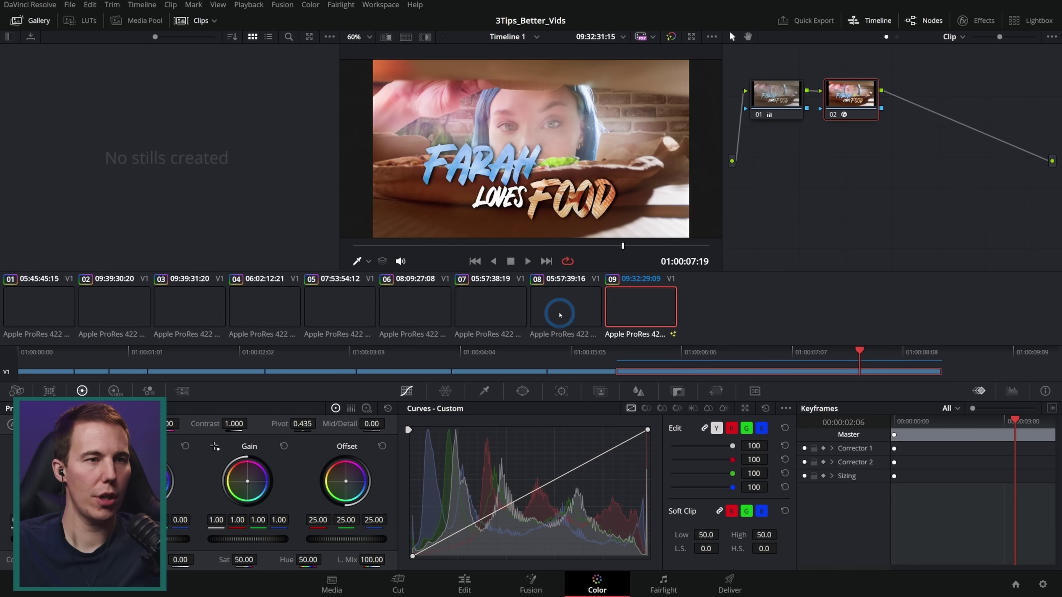
Step: Bypass all color grades to reveal the clip's ungraded log image
click(670, 37)
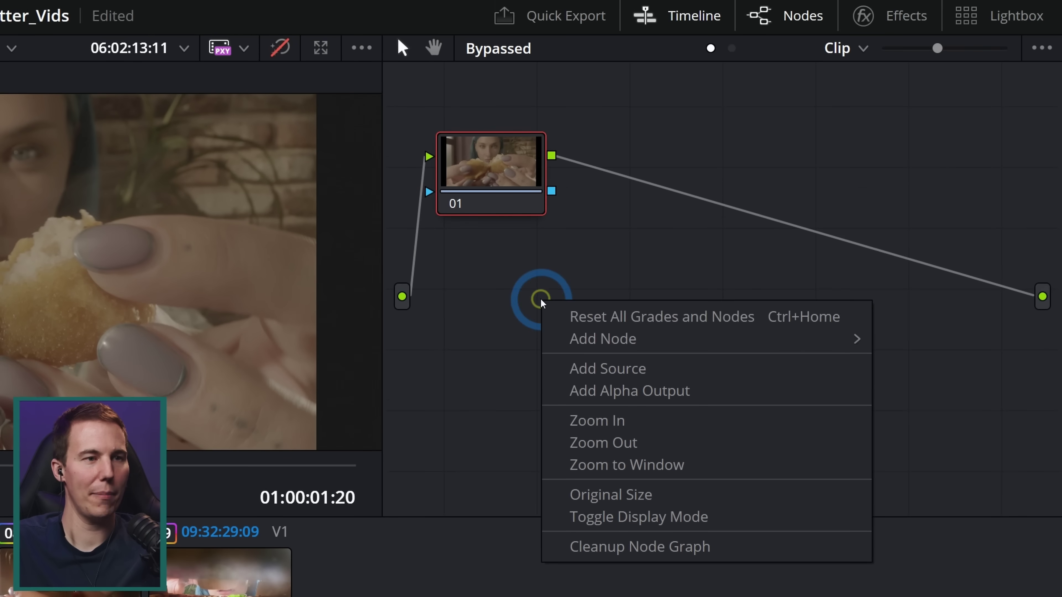
Step: Reset all grades and nodes, then hide the timeline, clips and gallery to enlarge the viewer
click(606, 297)
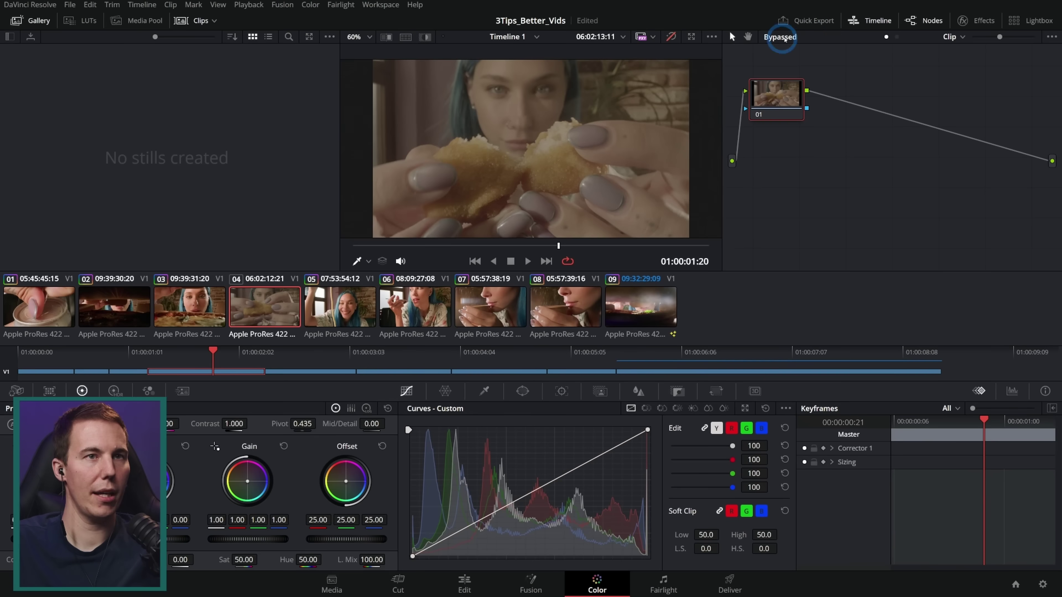
click(872, 20)
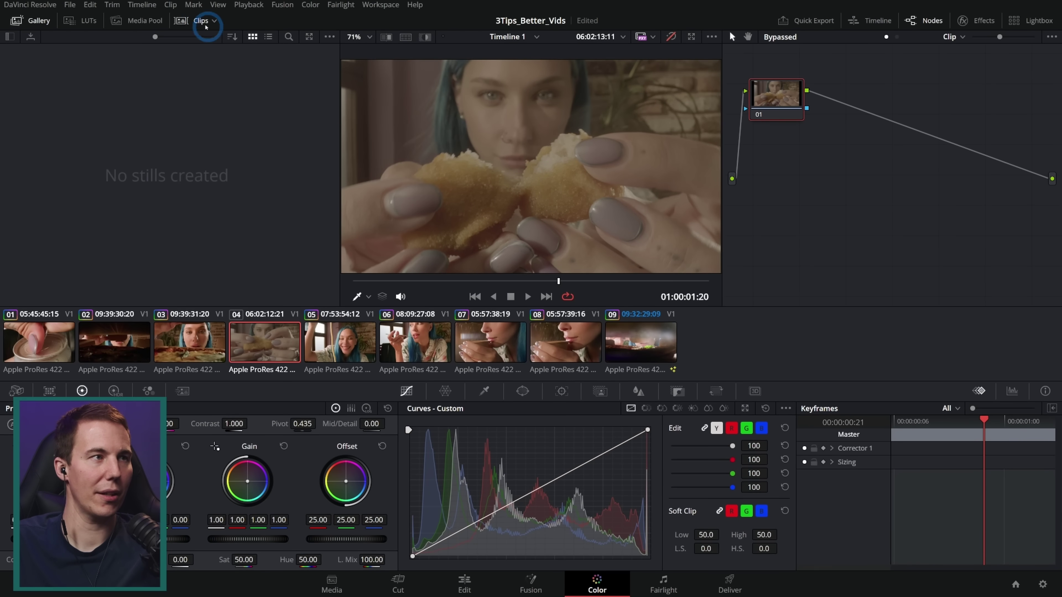
click(201, 21)
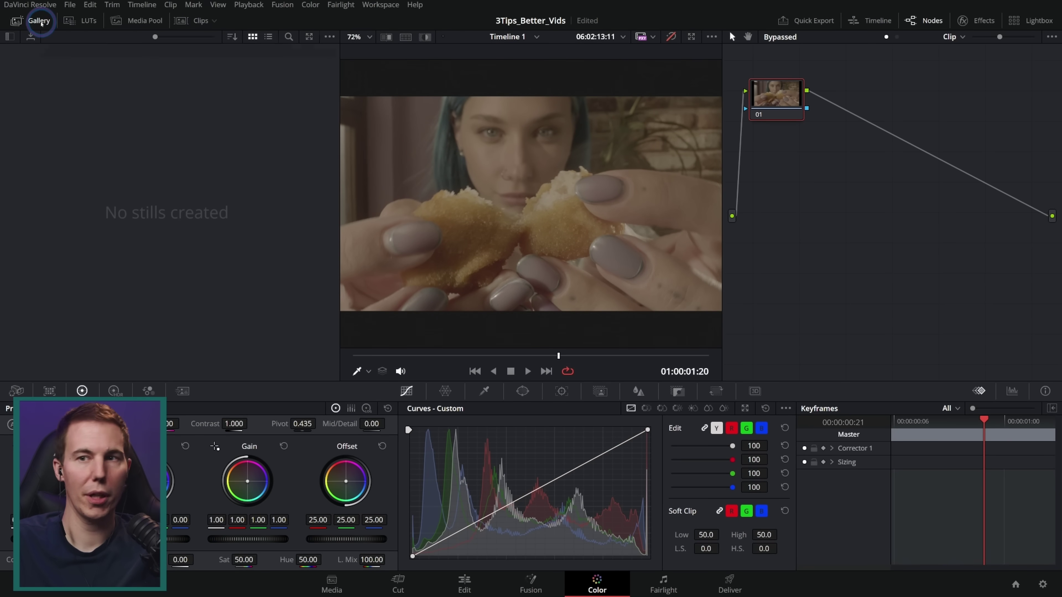
click(34, 21)
scroll(456, 226, up, 3)
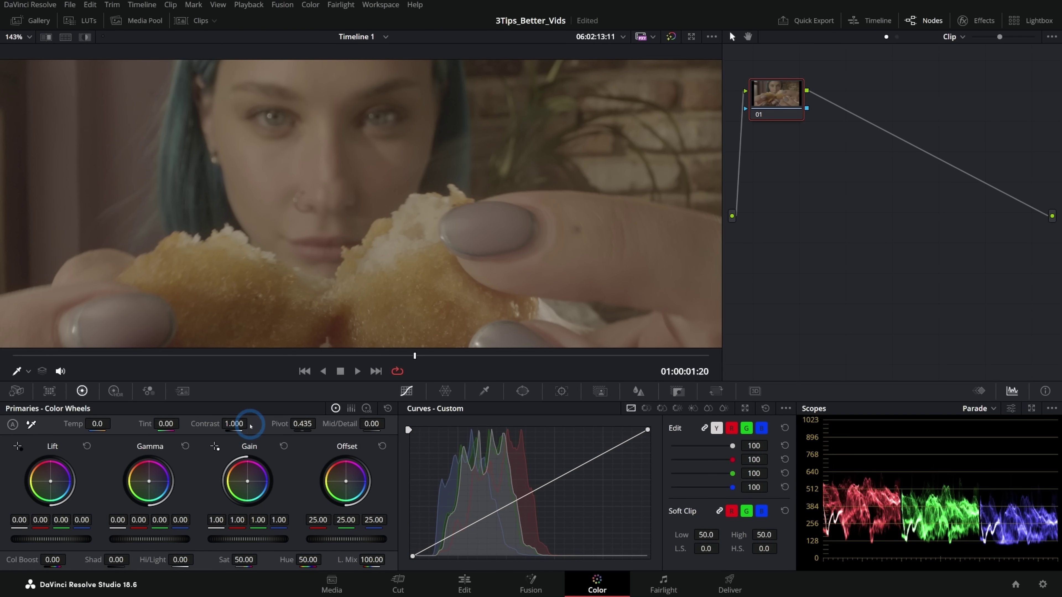
Step: Grade to contrast 1.376 and saturation 59.80, lift gamma slightly, cool the temperature, then compare with the original
drag(233, 423, 280, 420)
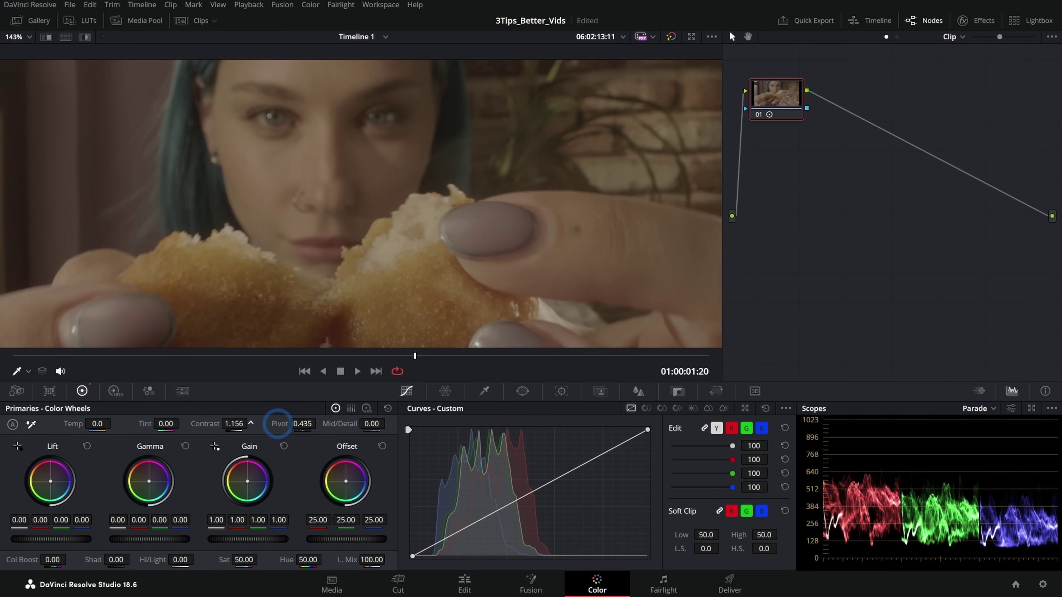
drag(362, 422, 326, 423)
drag(243, 560, 371, 536)
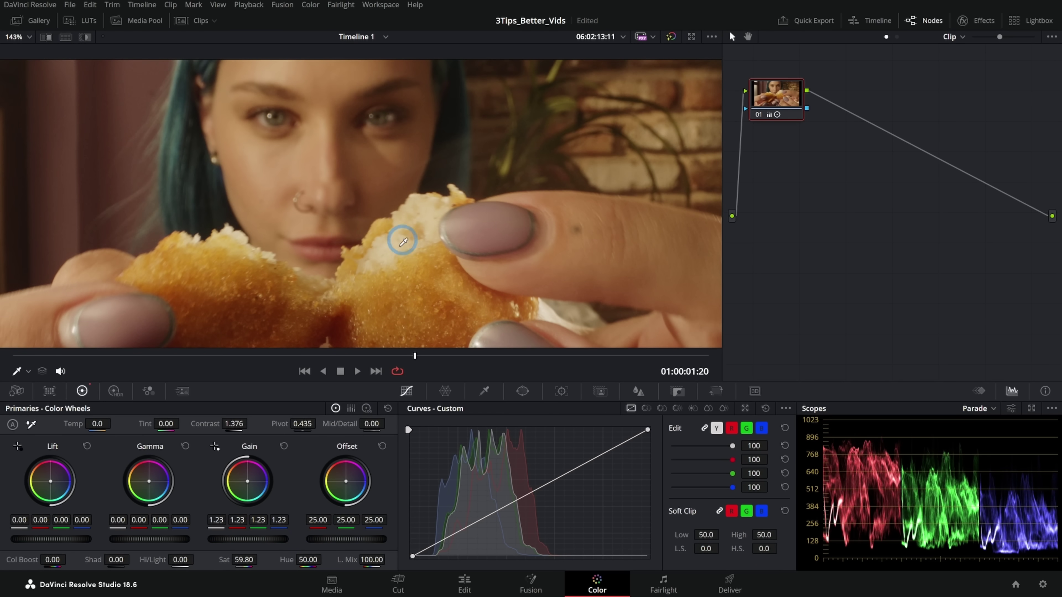
drag(409, 360, 481, 356)
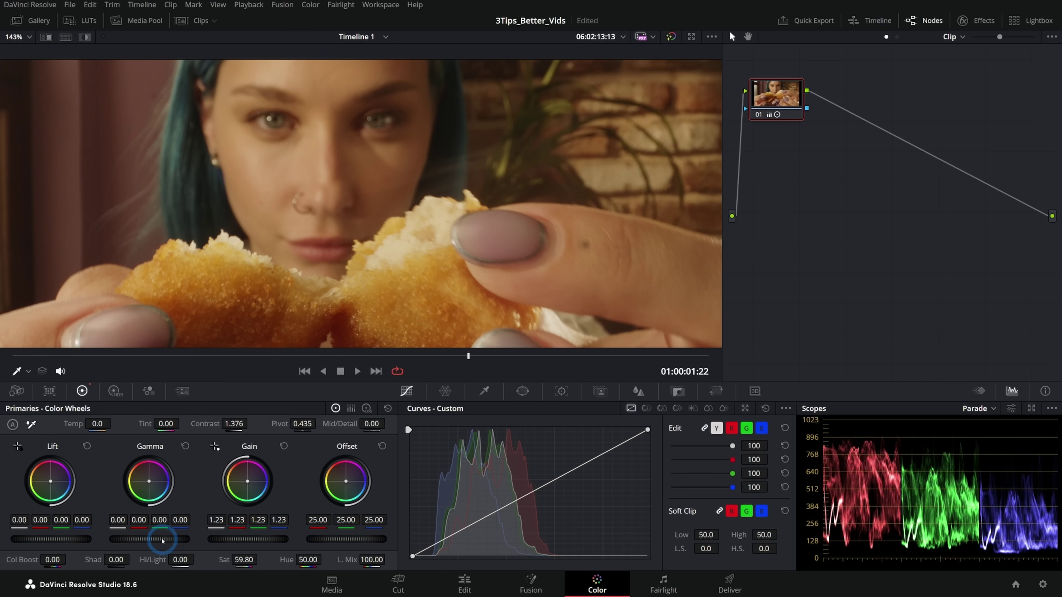
drag(162, 540, 184, 539)
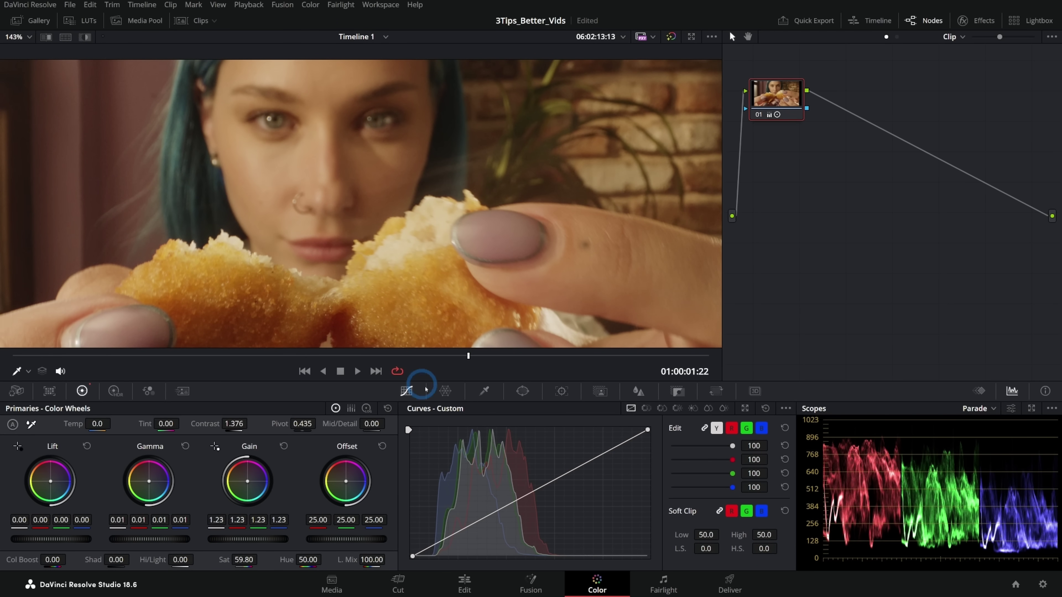
drag(101, 423, 96, 423)
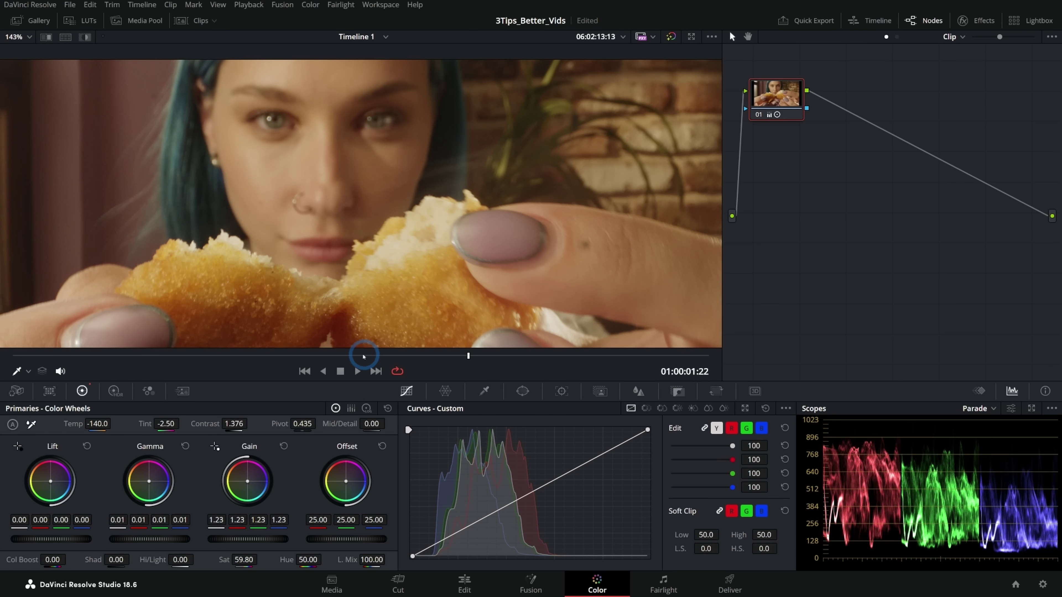
drag(363, 356, 433, 351)
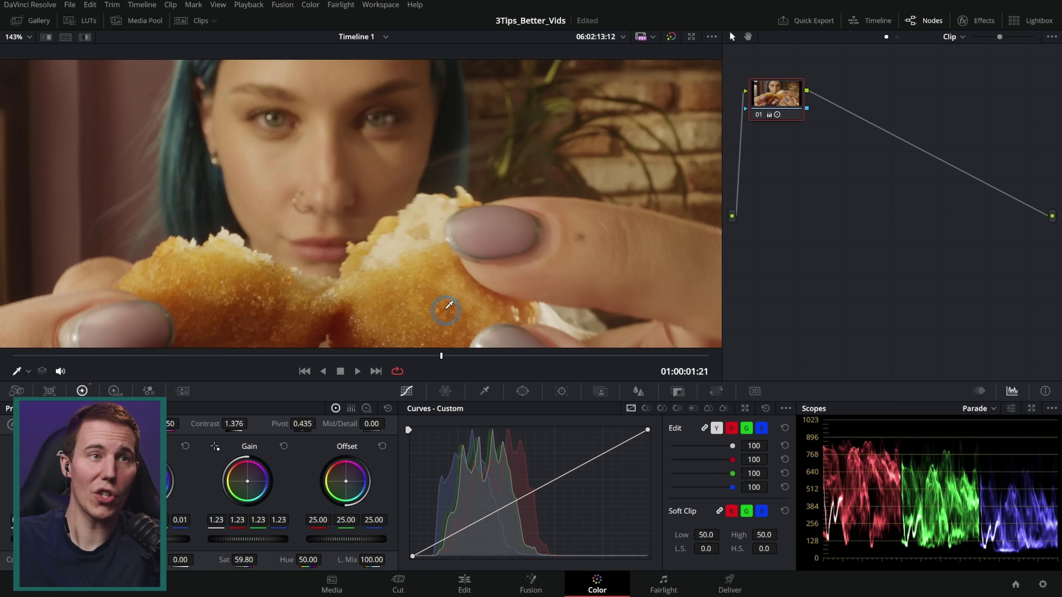
click(757, 107)
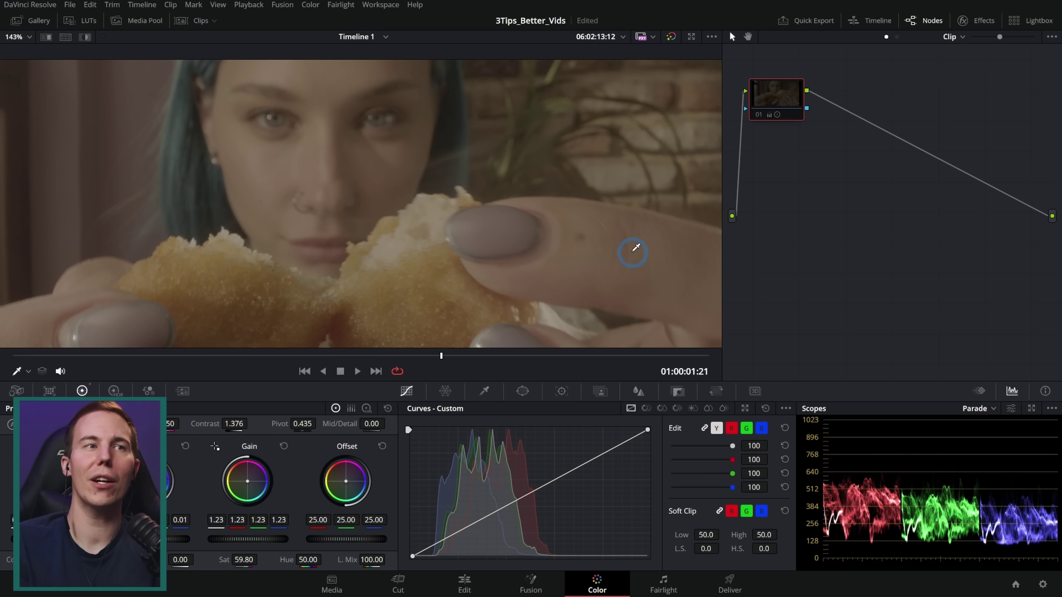
Step: Save the project with Ctrl+S
key(ctrl+s)
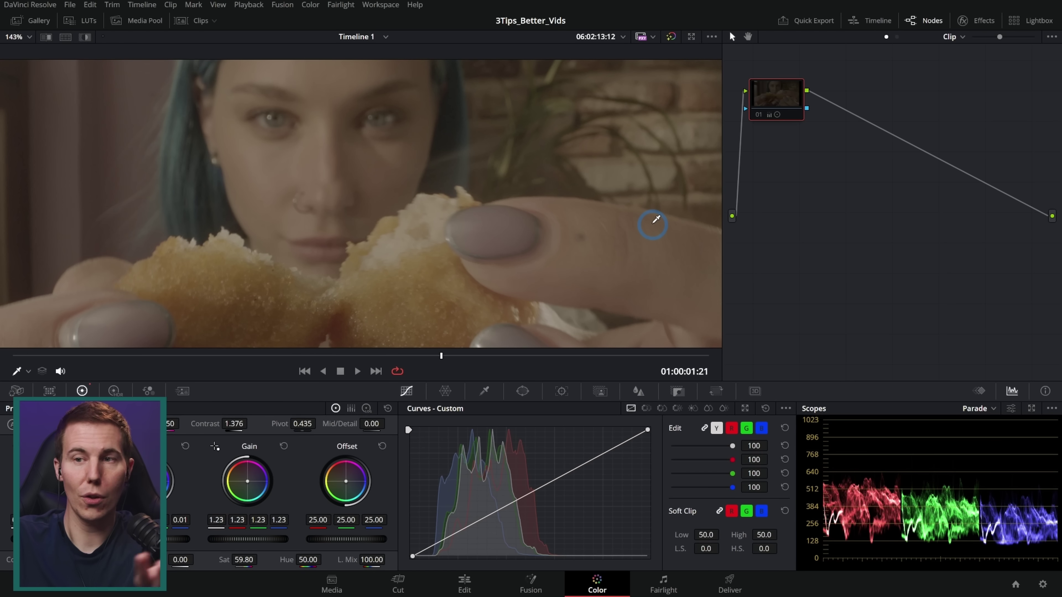
Step: Reset the grade, set gain to 1.49 and saturation to 64.40, and save the project
key(shift+Home)
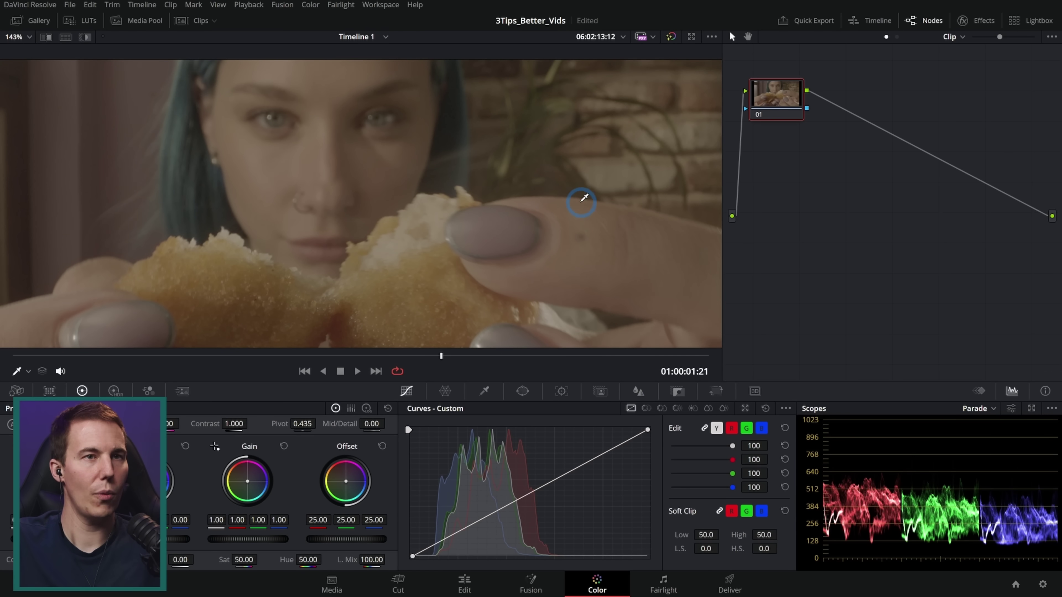
drag(247, 539, 263, 538)
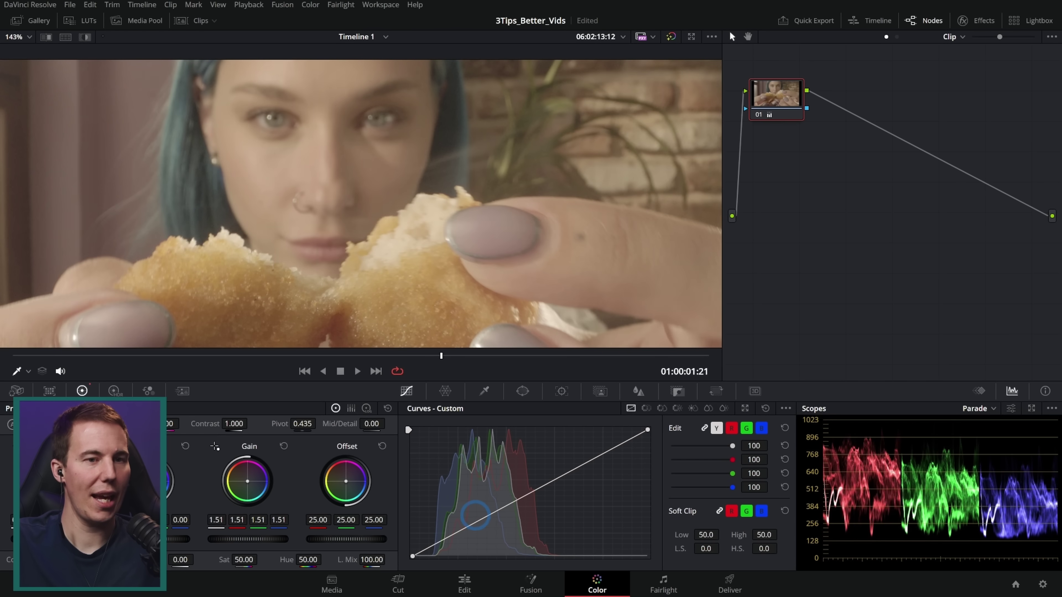
drag(475, 515, 439, 525)
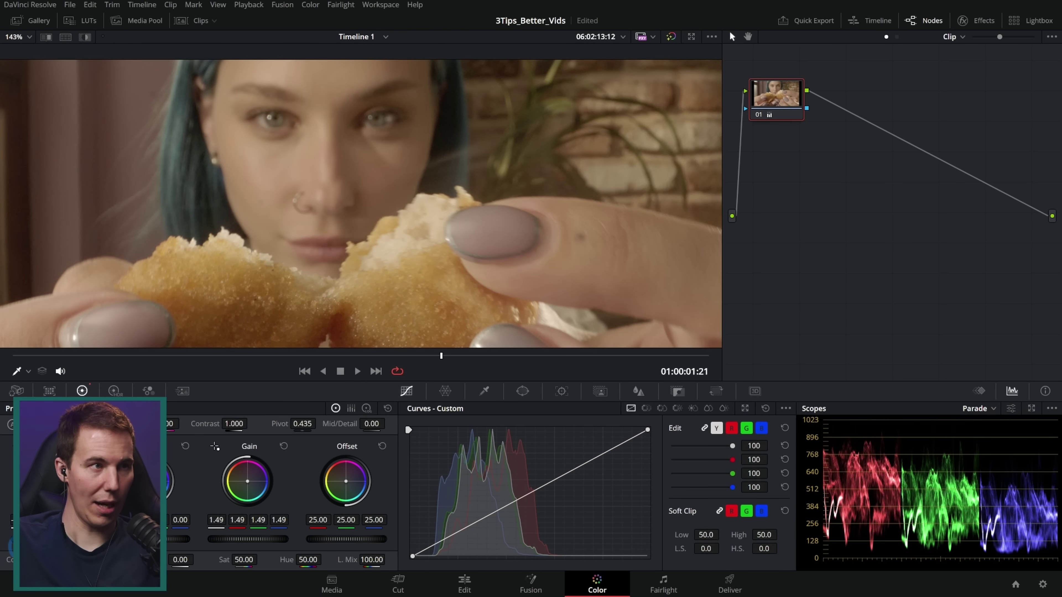
drag(258, 560, 261, 559)
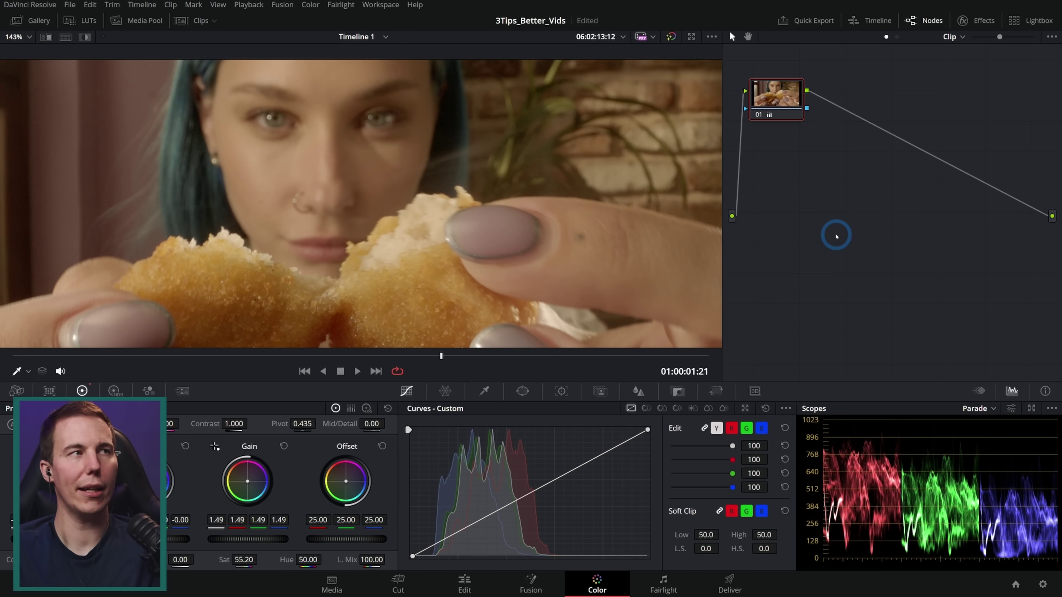
key(ctrl+s)
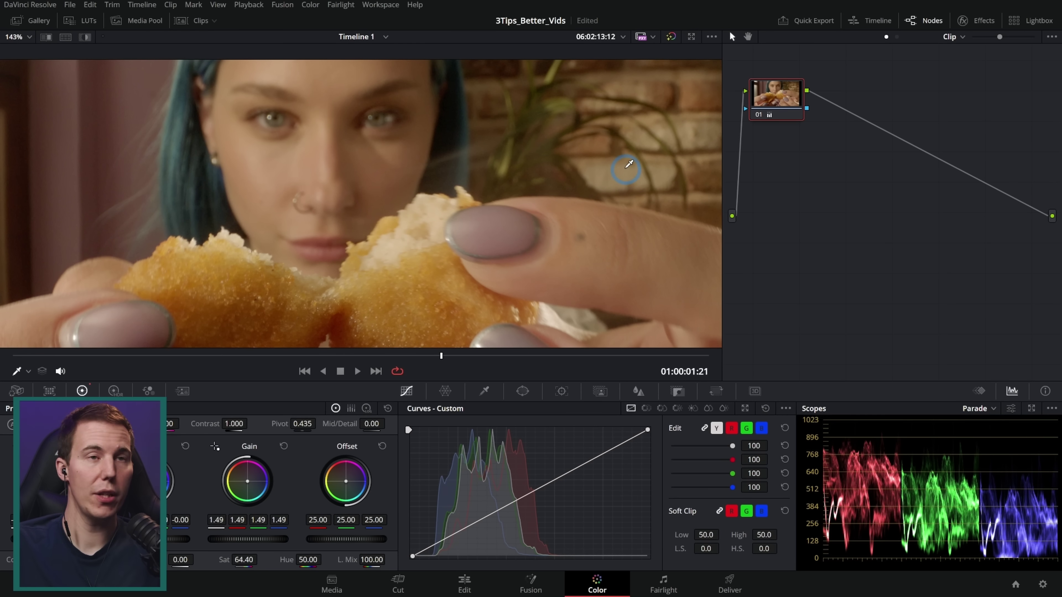
right_click(585, 131)
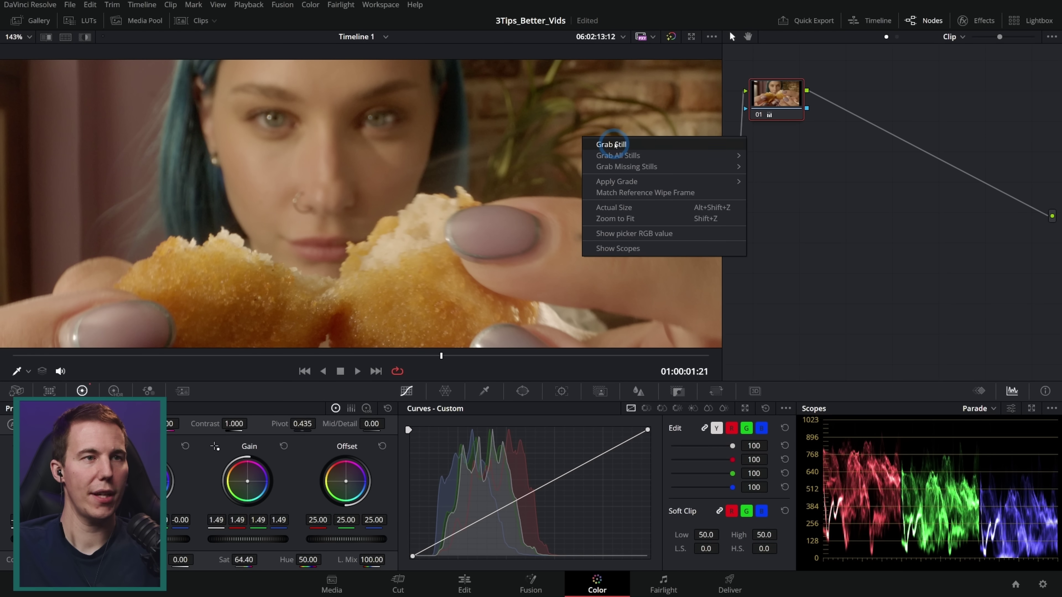
Step: Grab a still of the current look, reset all grades and nodes, and add serial node 02
click(627, 142)
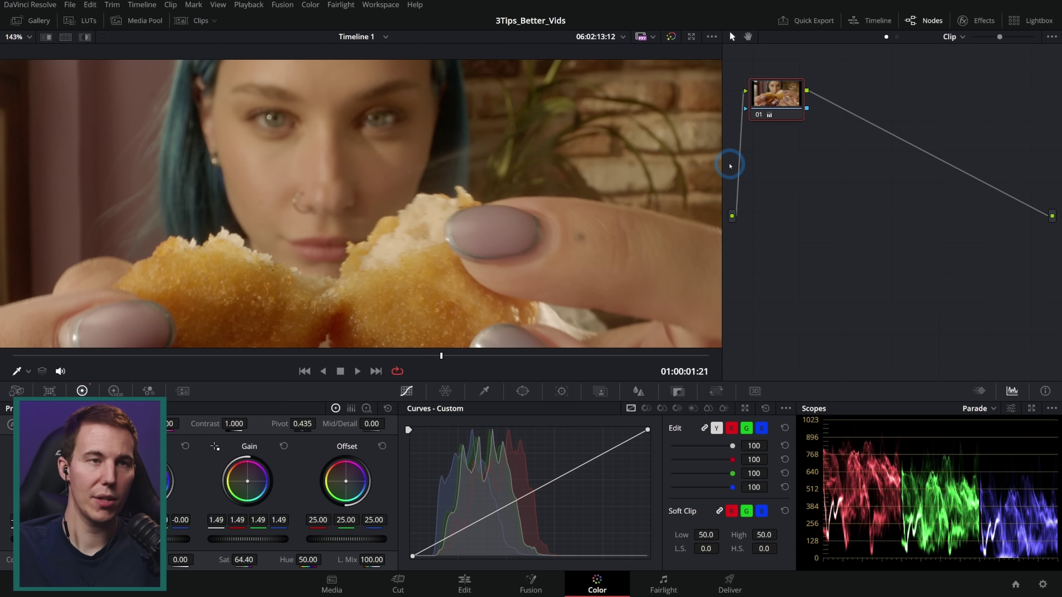
right_click(780, 162)
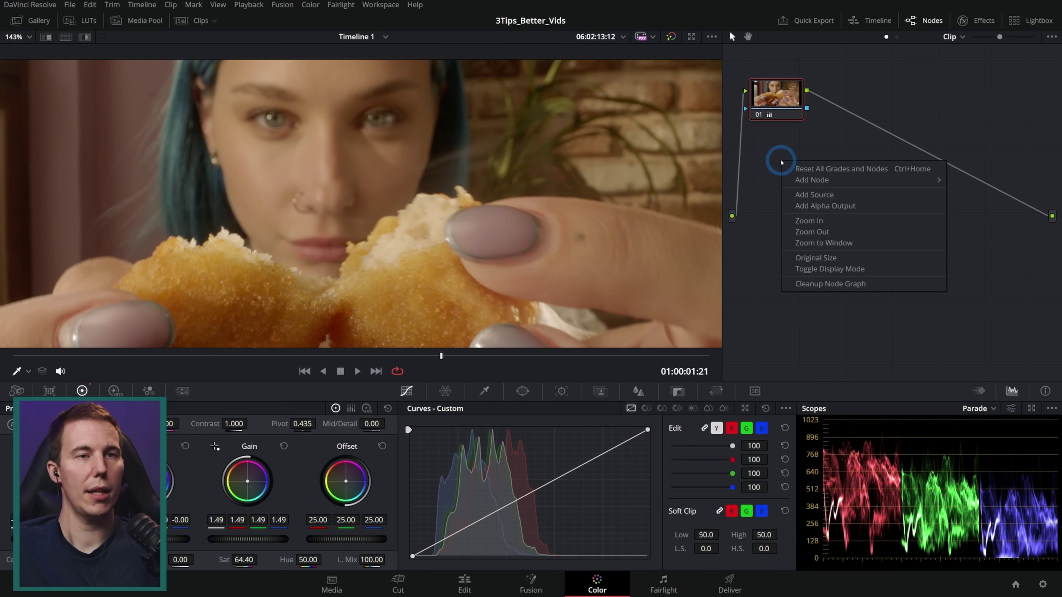
click(820, 169)
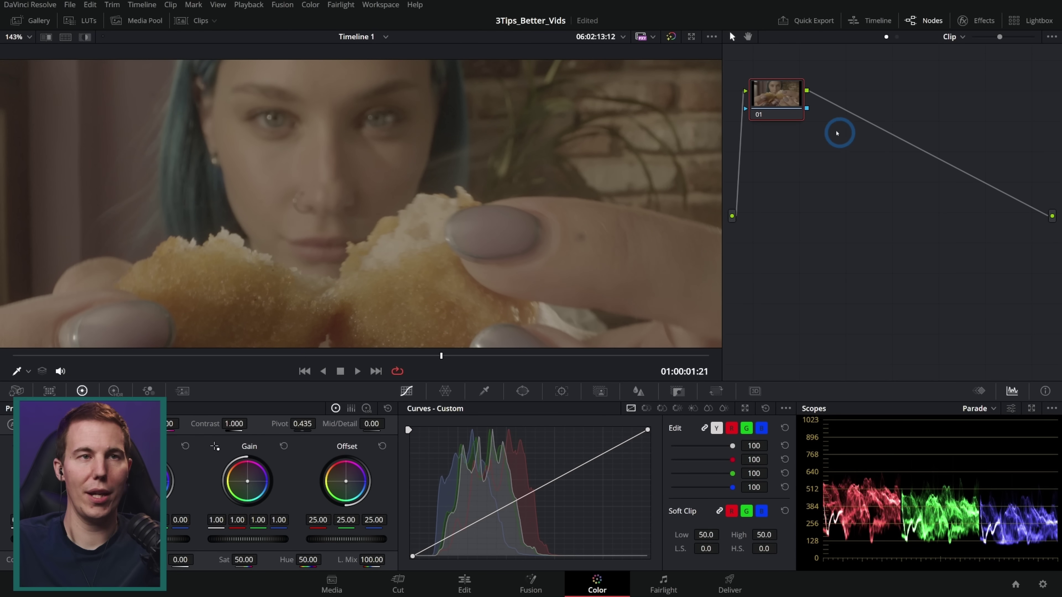
key(alt+s)
Step: Apply the Color Space Transform effect to node 02
drag(860, 118, 898, 148)
click(978, 20)
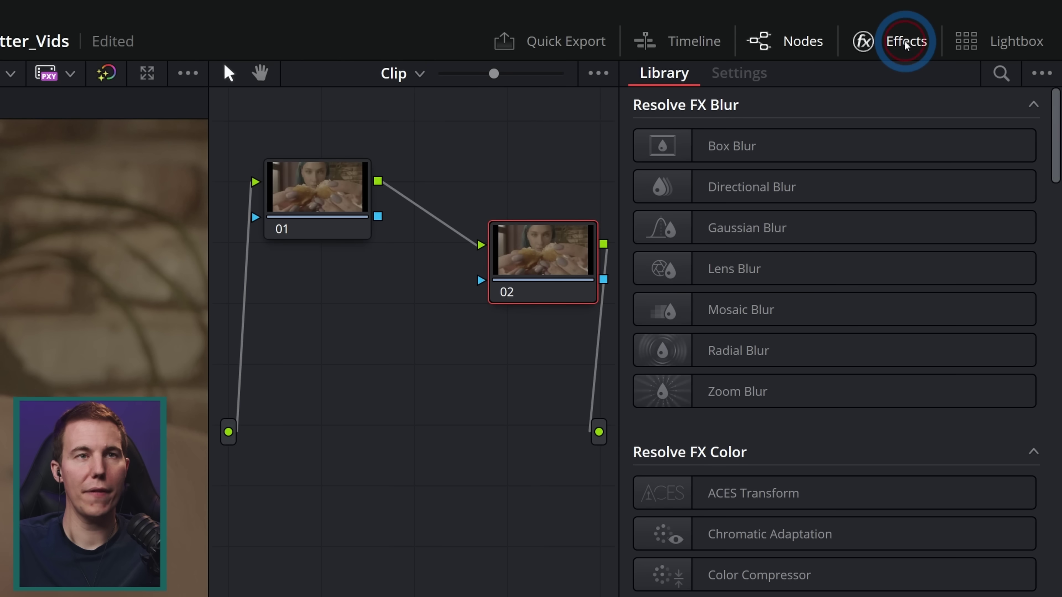
scroll(793, 237, down, 10)
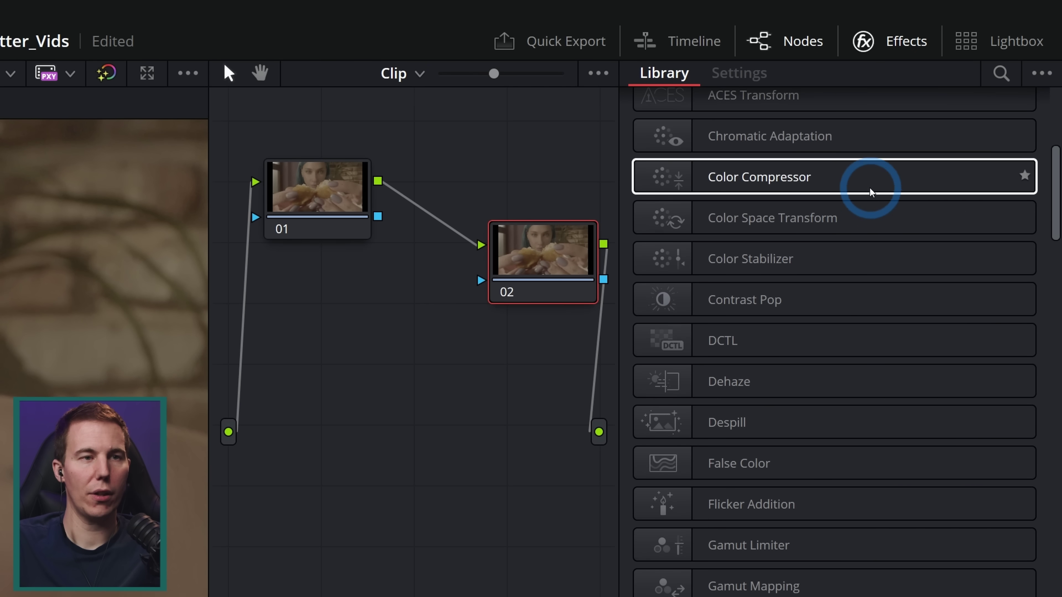
drag(718, 218, 543, 251)
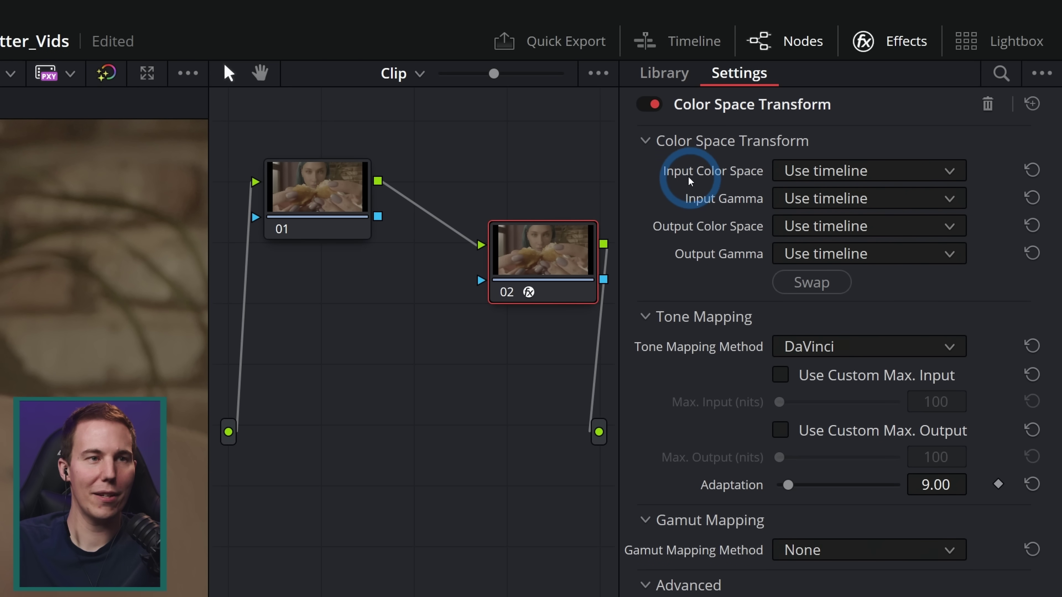
Step: Set the CST input to ARRI Wide Gamut 3/LogC3 and output to Rec.709/Rec.709
click(800, 180)
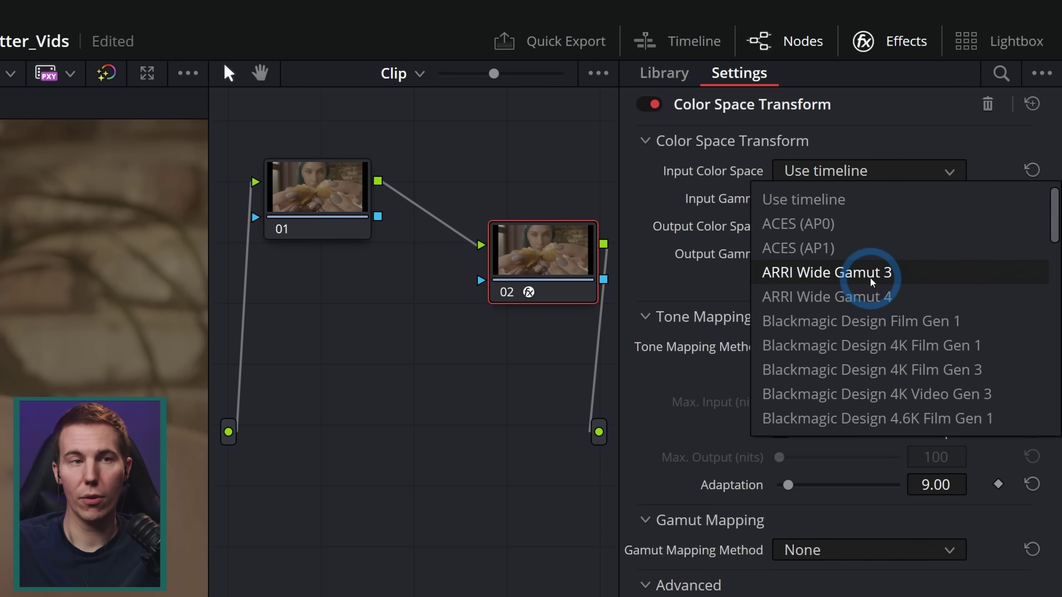
click(861, 283)
click(796, 198)
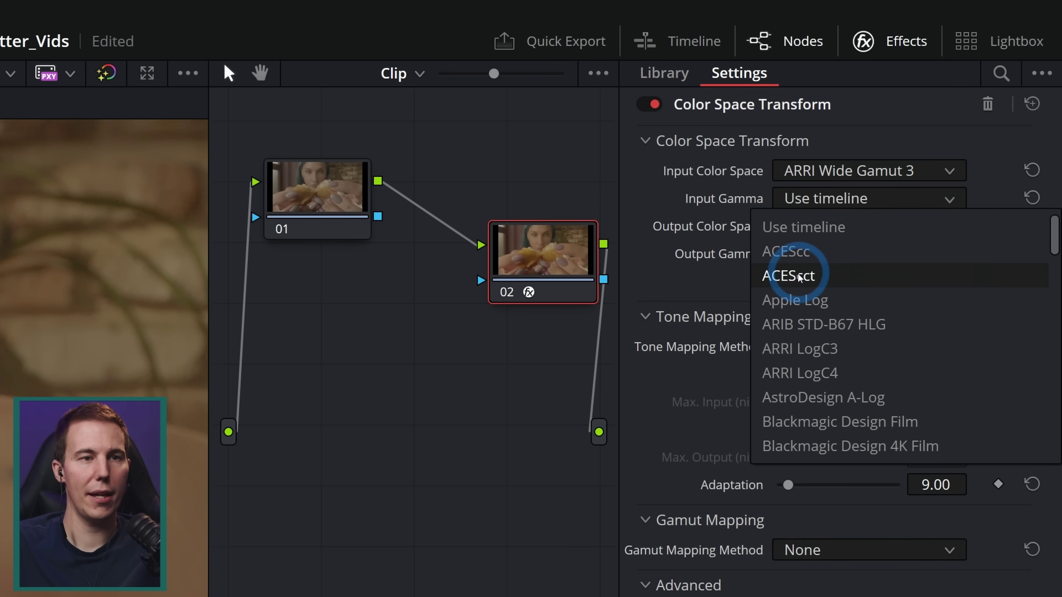
click(838, 357)
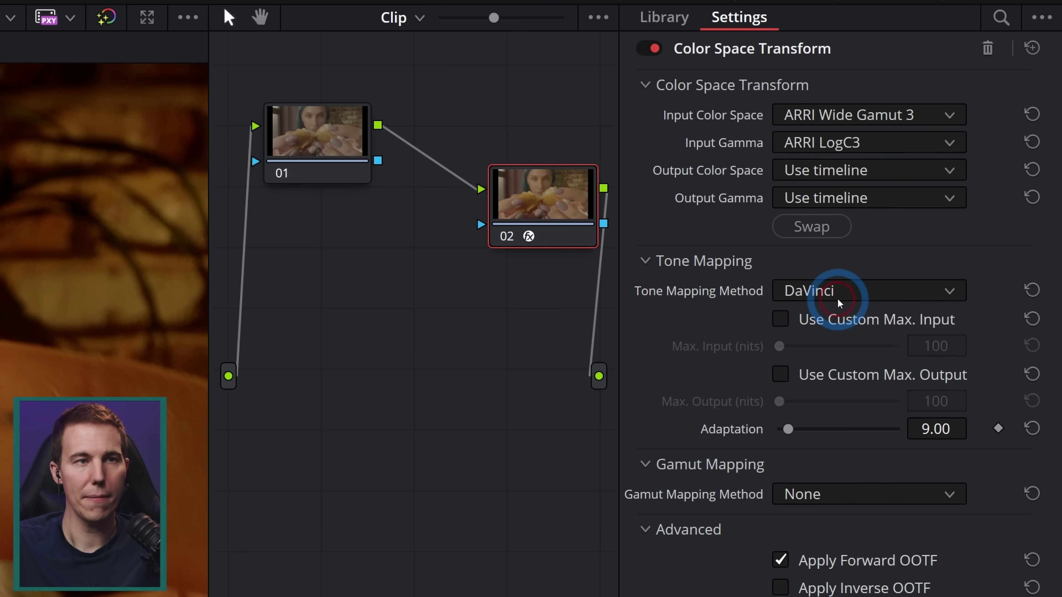
click(829, 177)
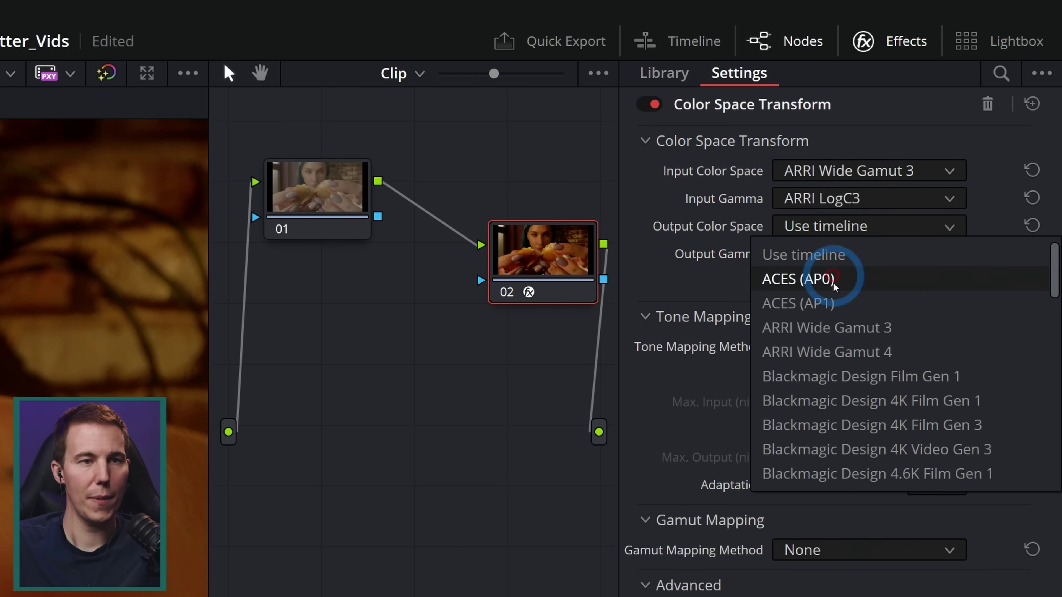
scroll(819, 293, down, 5)
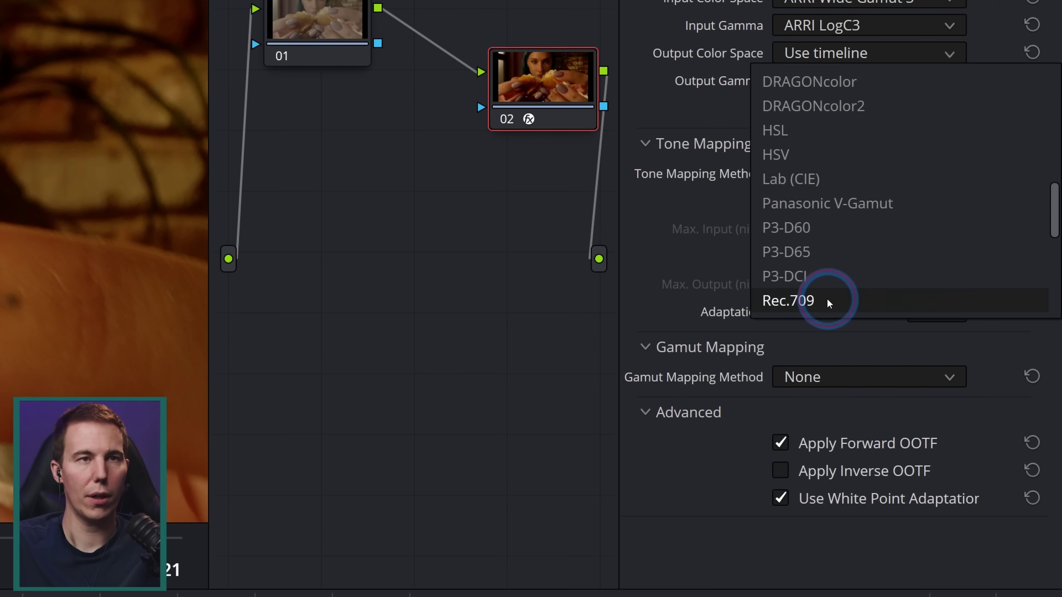
click(832, 347)
click(852, 127)
scroll(846, 214, down, 8)
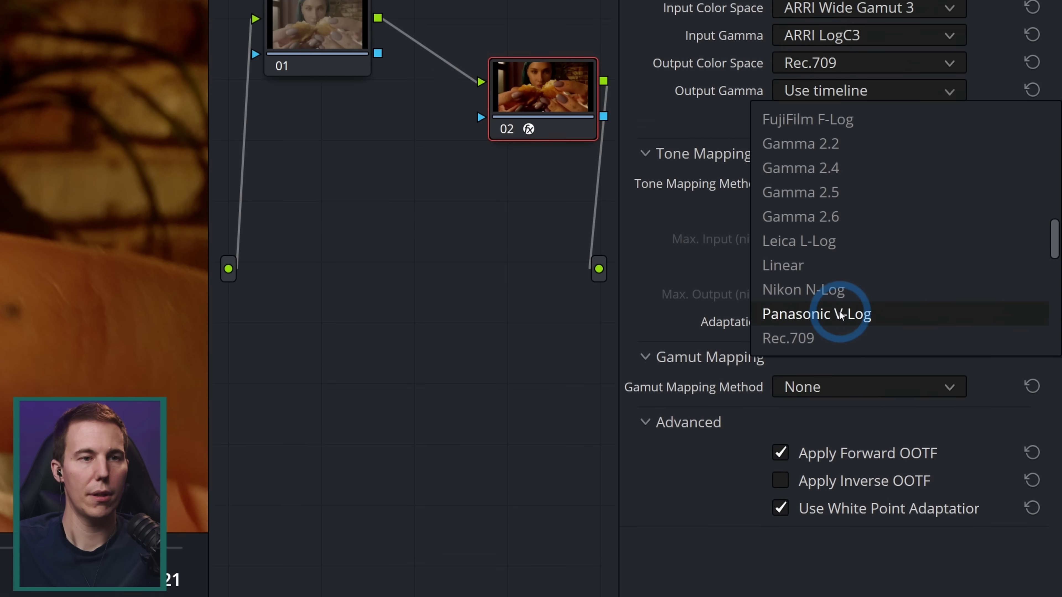
click(840, 475)
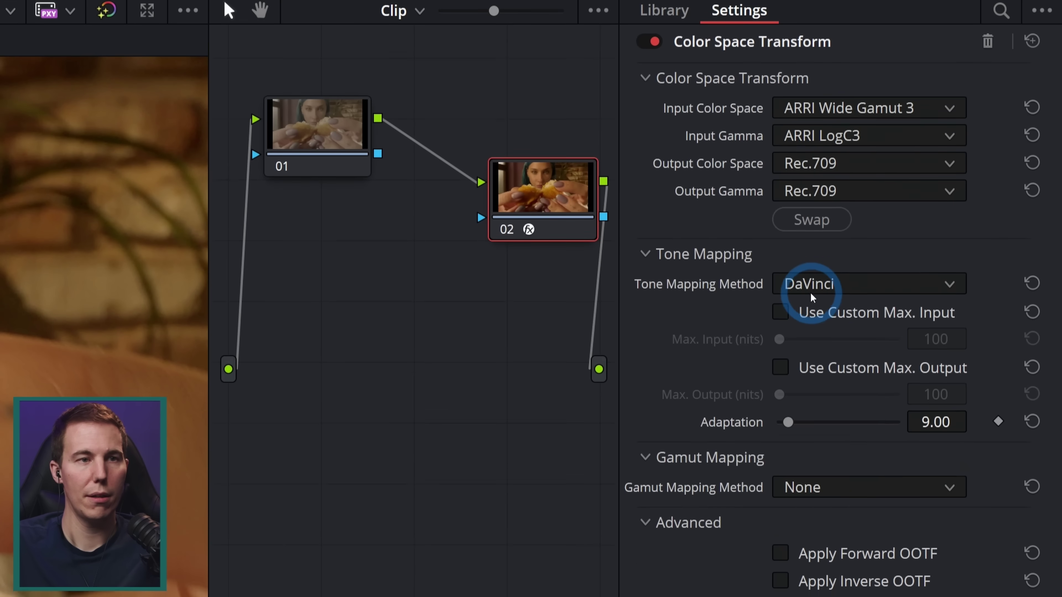
Step: Set tone mapping to Luminance Mapping and gamut mapping to Saturation Compression
click(831, 289)
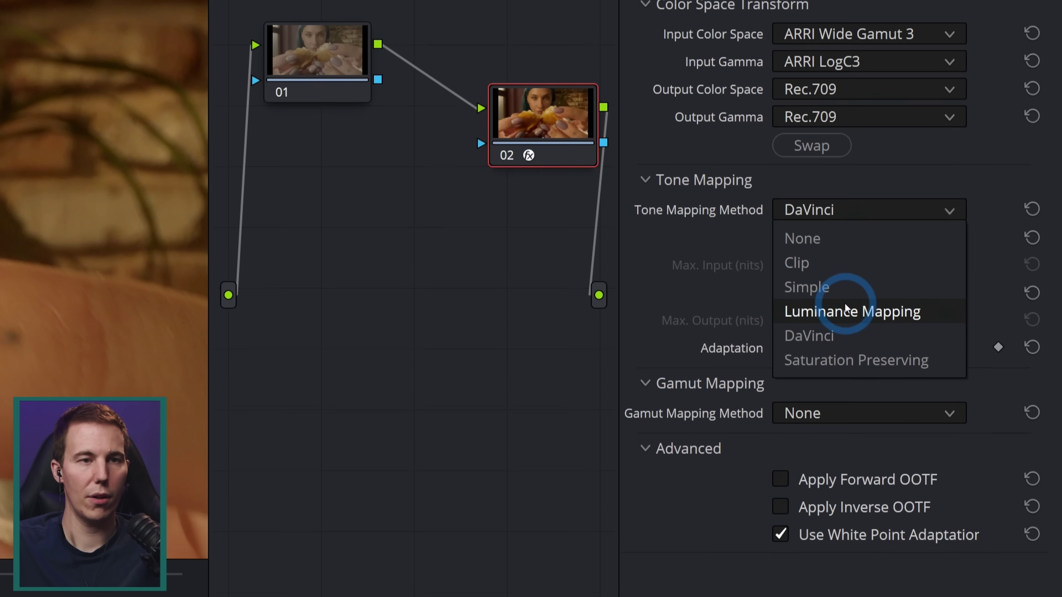
click(845, 391)
click(847, 309)
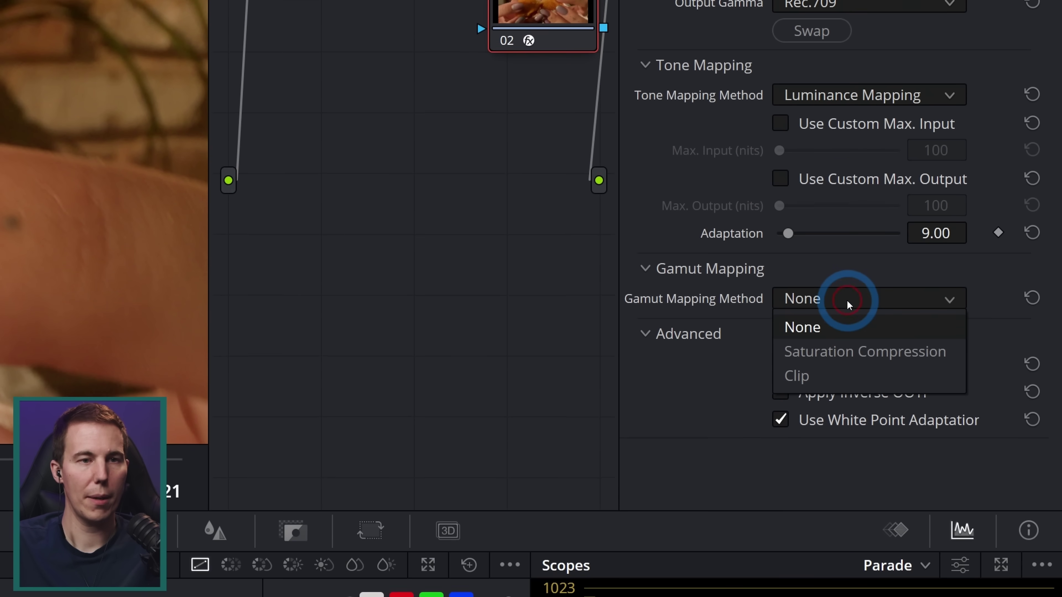
click(863, 302)
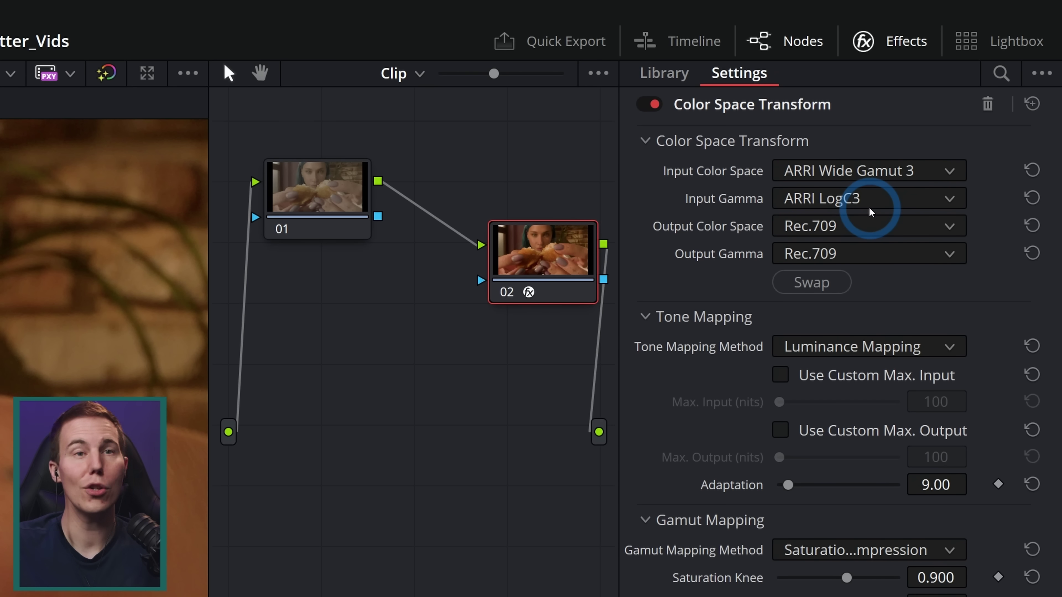
Step: Close the effect settings, move node 02 right and label it 'CST'
click(890, 40)
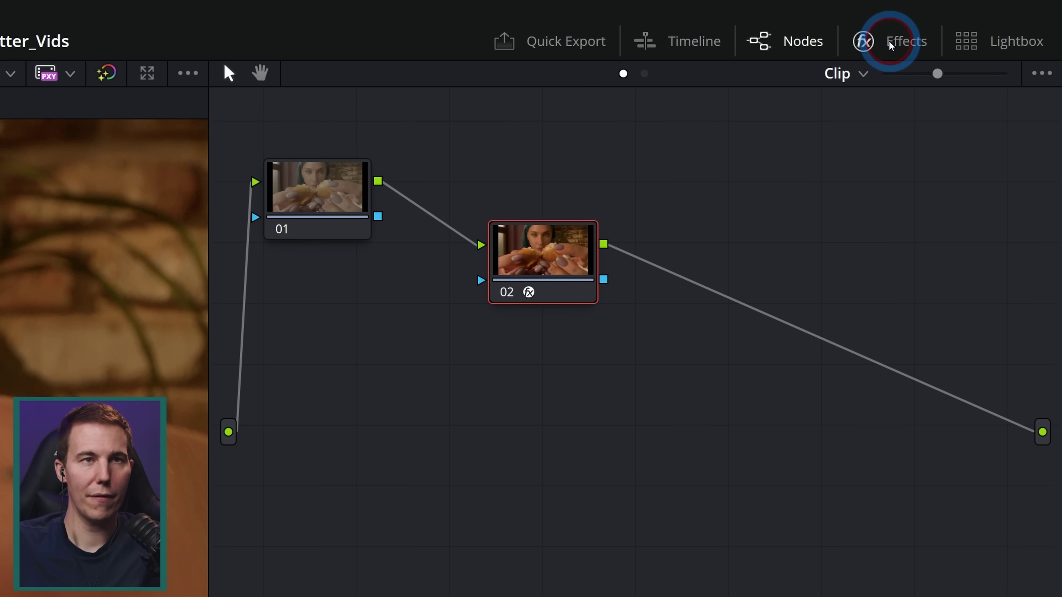
drag(590, 247, 899, 272)
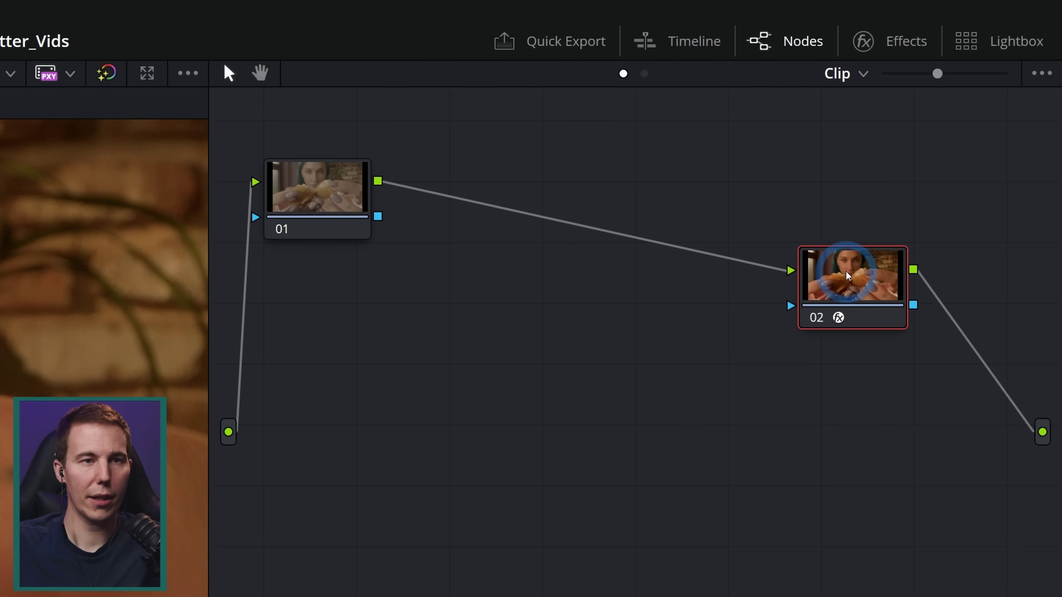
right_click(846, 273)
click(890, 317)
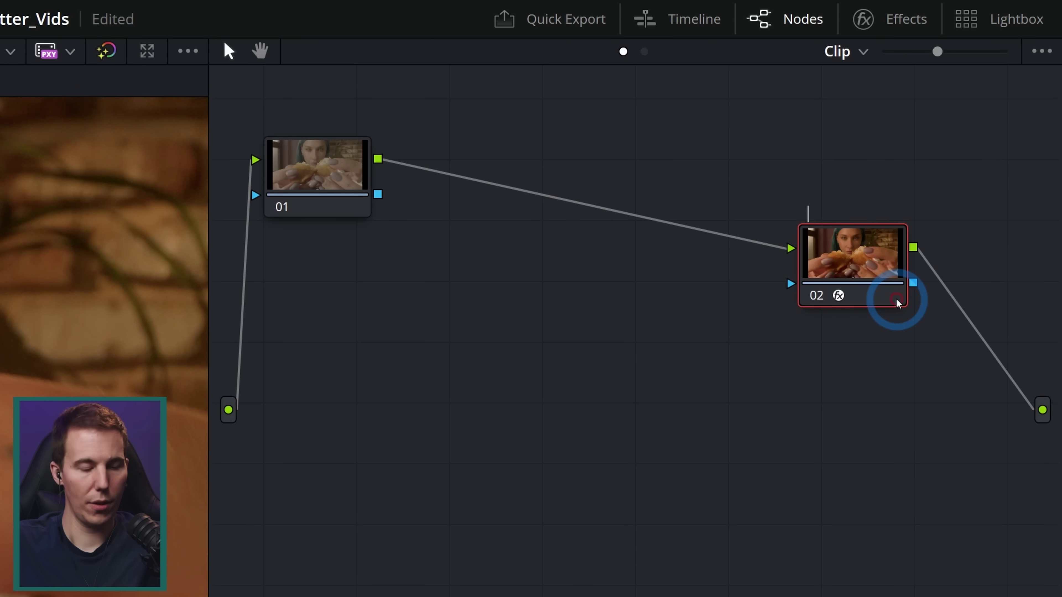
text(CST)
key(Return)
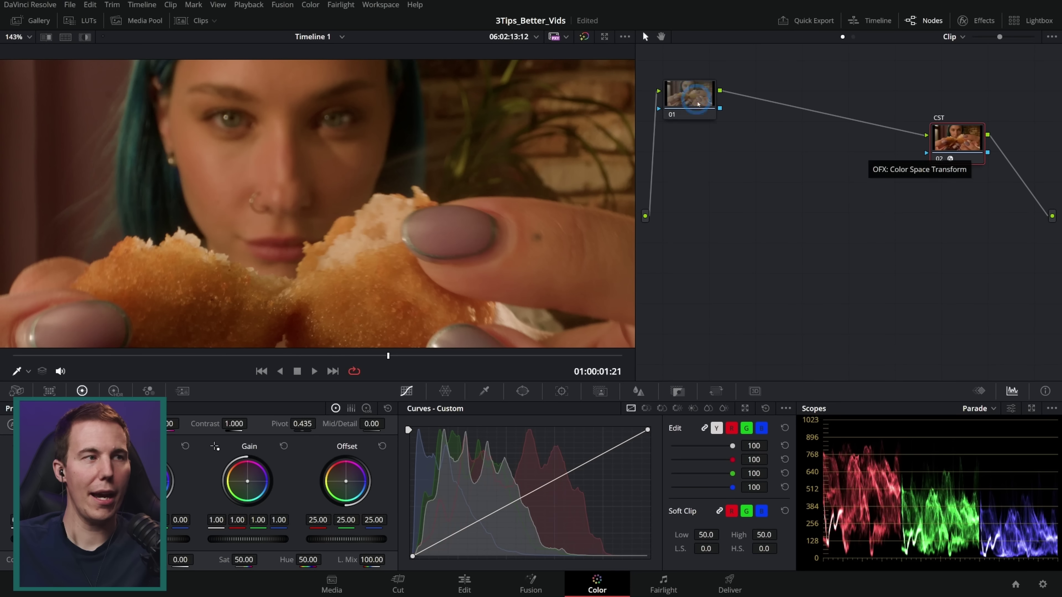
Step: Select node 01 and nudge it slightly down and right in the node graph
click(326, 180)
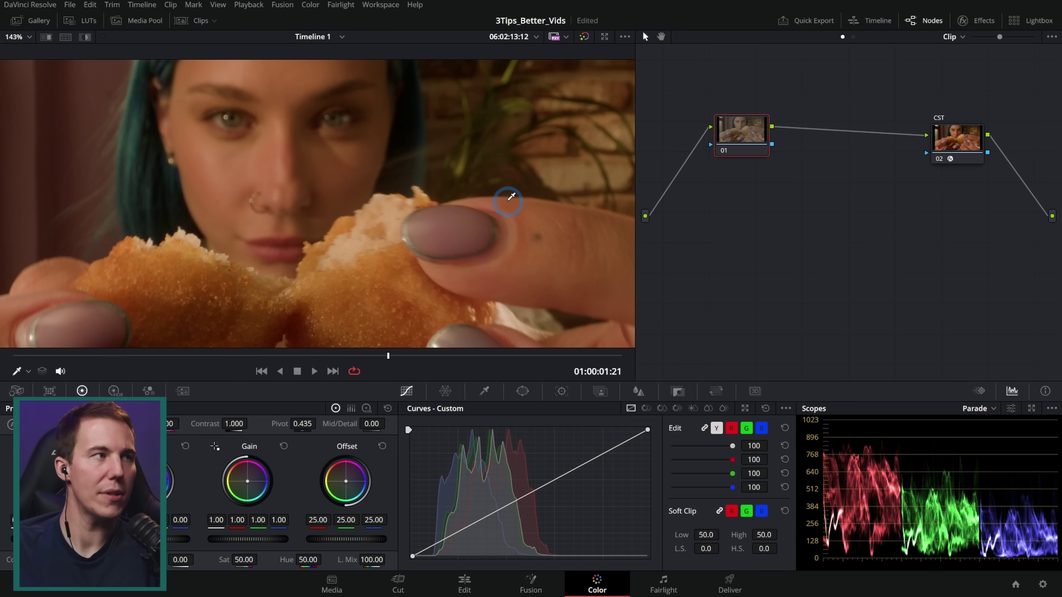
scroll(512, 206, down, 1)
scroll(513, 204, down, 2)
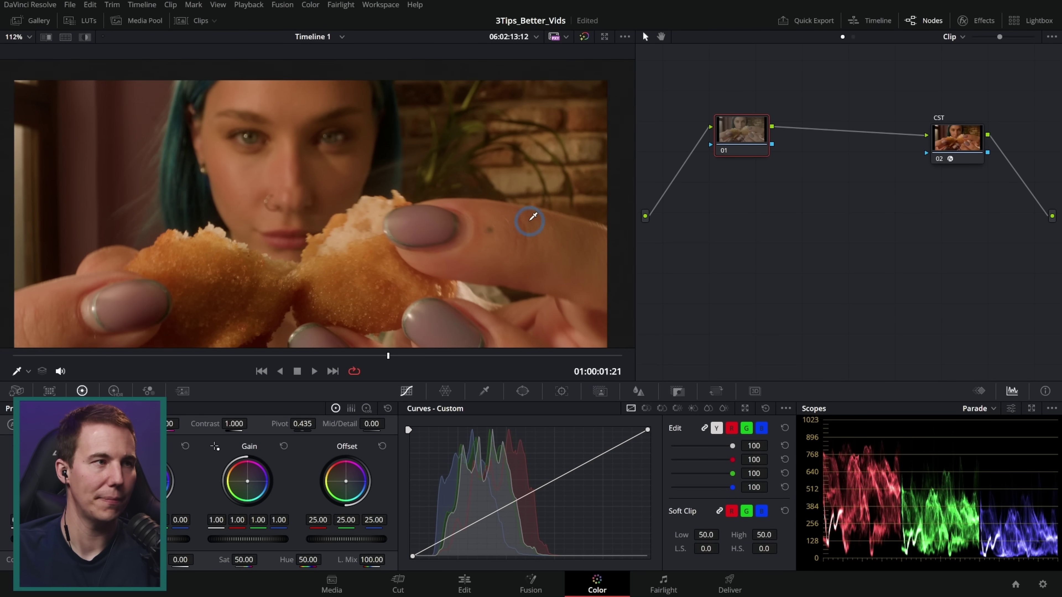
scroll(527, 214, down, 2)
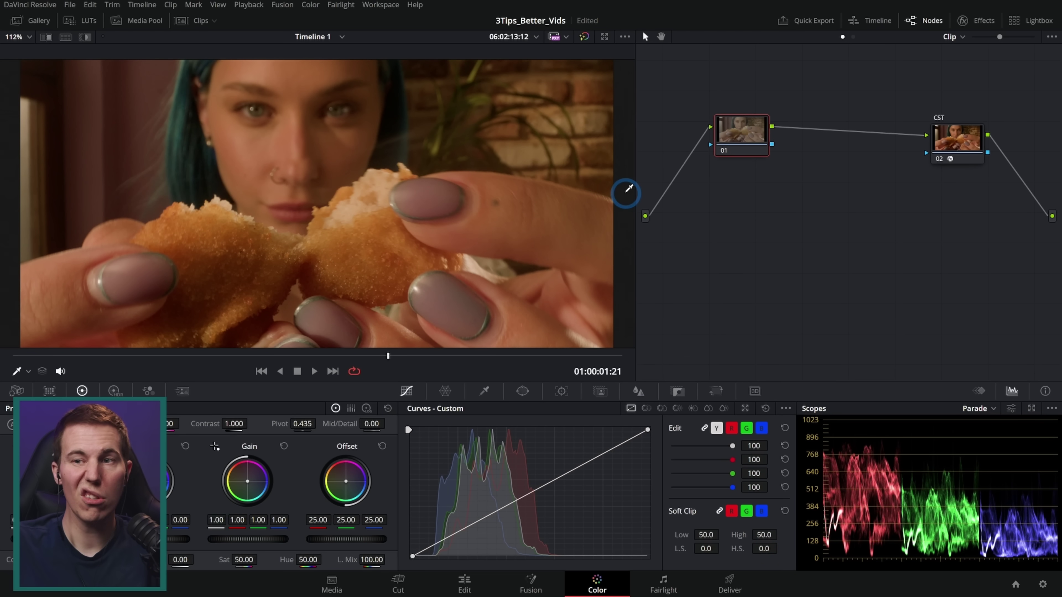
drag(735, 140, 738, 144)
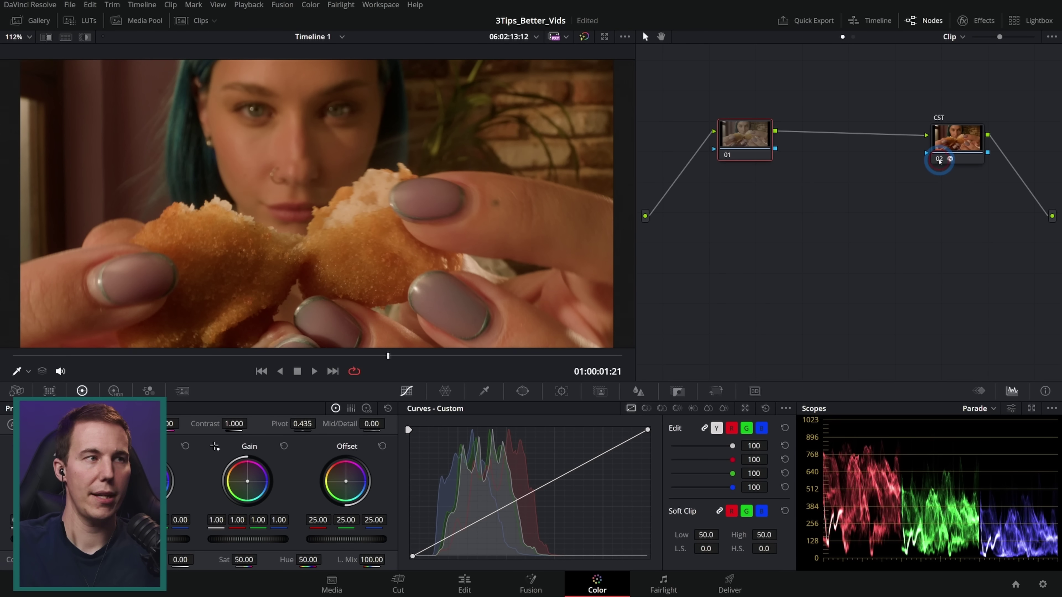
Step: Compare the nugget shot with the CST node bypassed, then raise node 01's Offset to 31.30
click(939, 160)
click(939, 160)
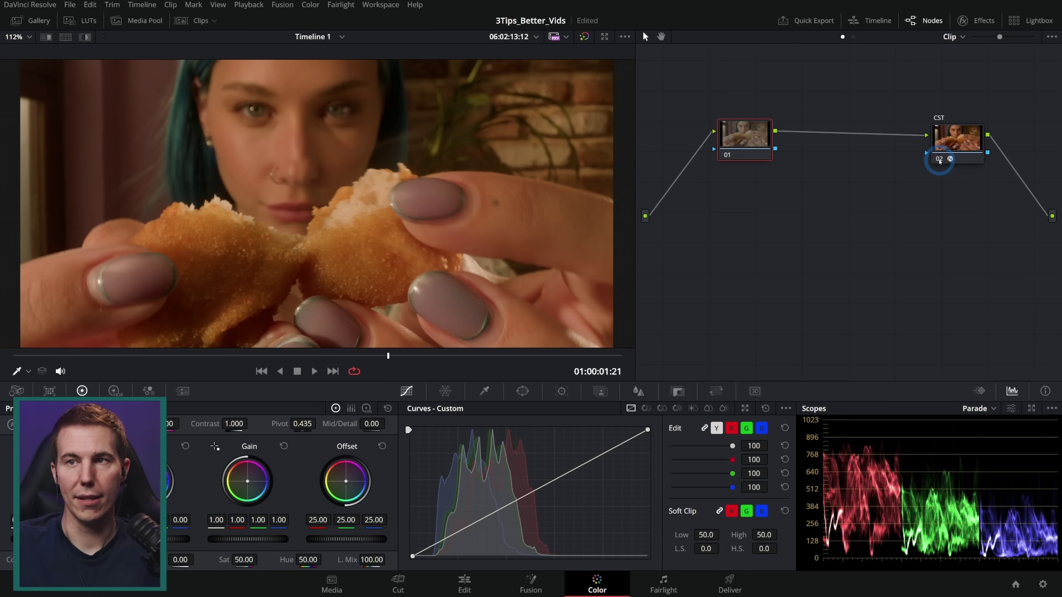
click(939, 159)
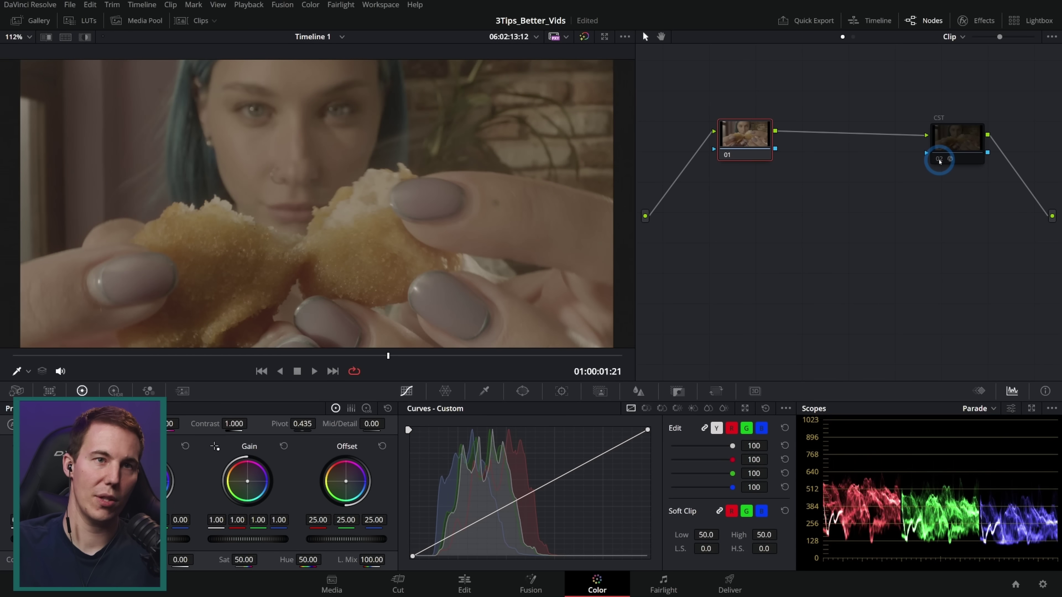
click(939, 159)
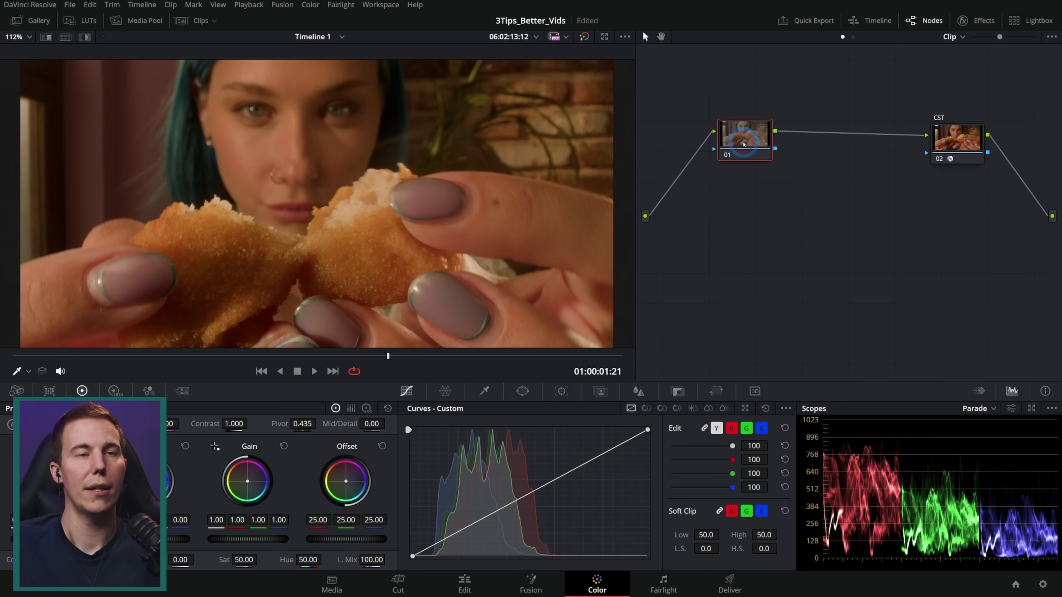
drag(756, 136, 747, 144)
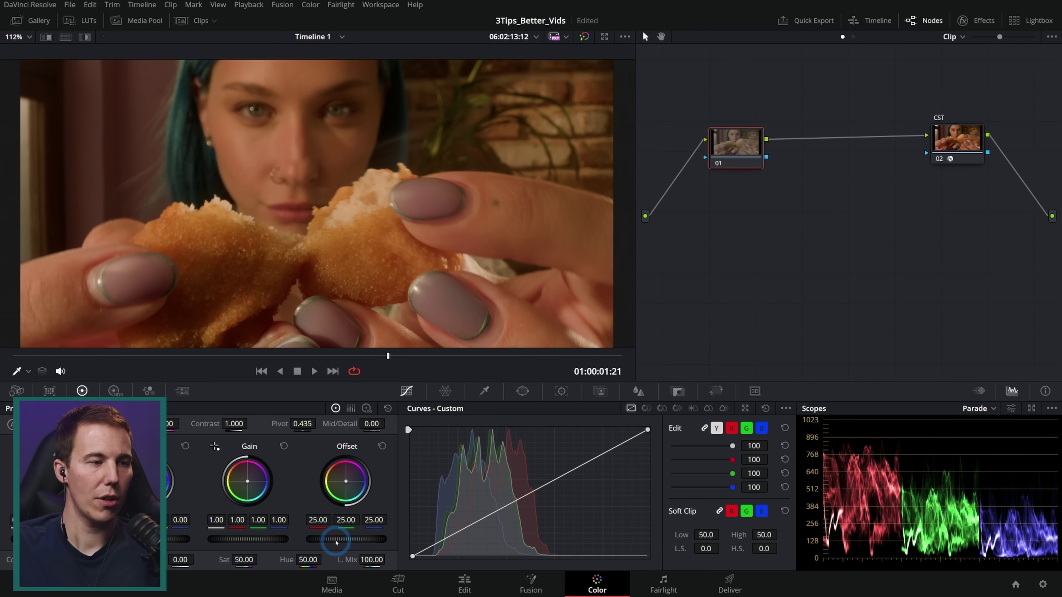
drag(337, 541, 485, 531)
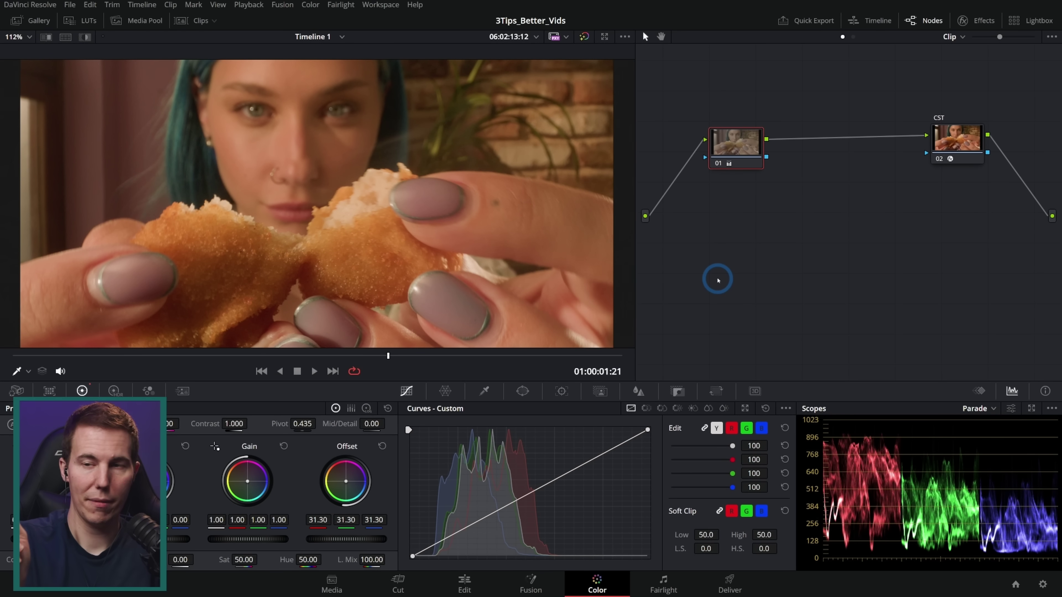
Step: Show the clip thumbnail strip and align the CST node level with node 01
key(ctrl+shift+c)
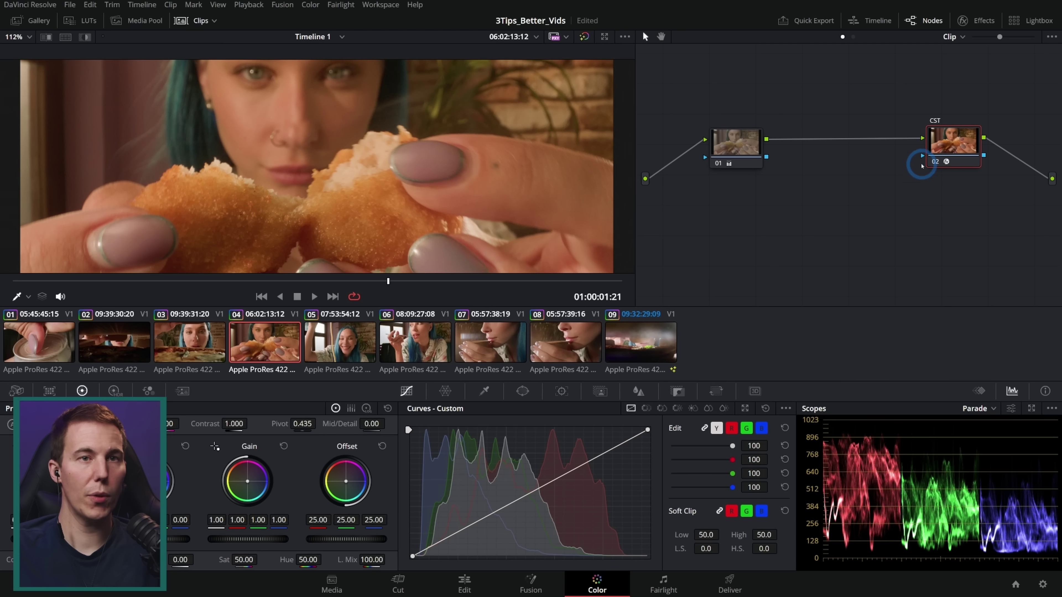
click(956, 151)
drag(956, 152, 956, 156)
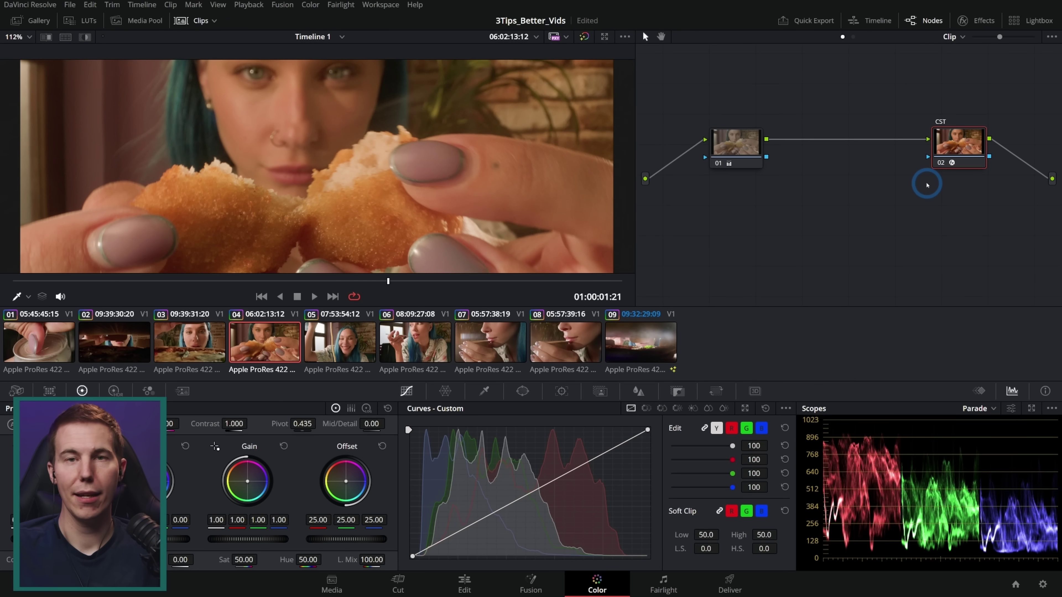
Step: Apply the nugget shot's node 01 plus CST grade to the selected clips, replacing existing grades
click(108, 344)
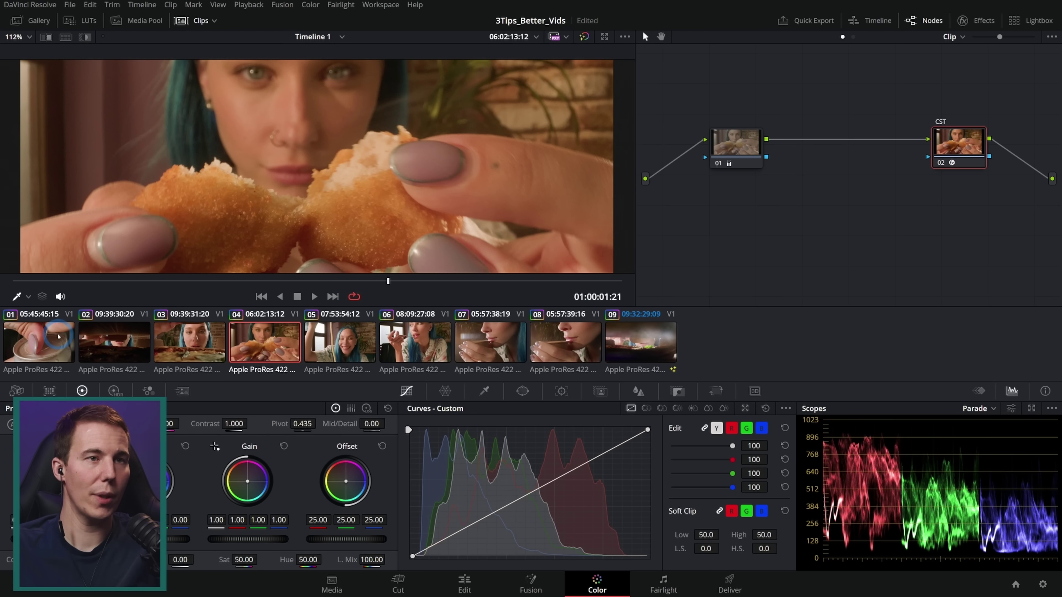
click(69, 337)
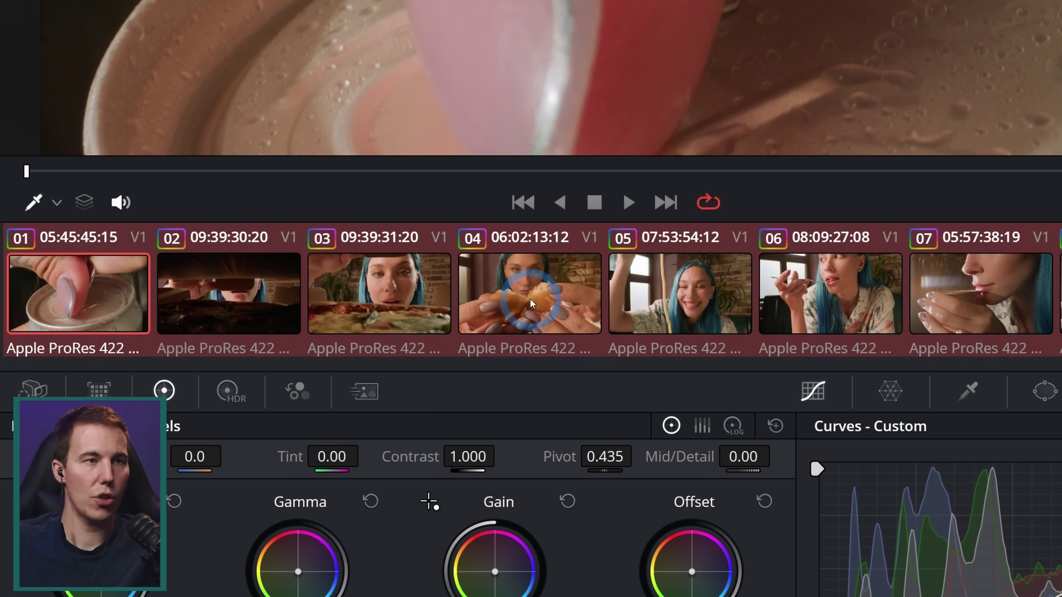
middle_click(530, 299)
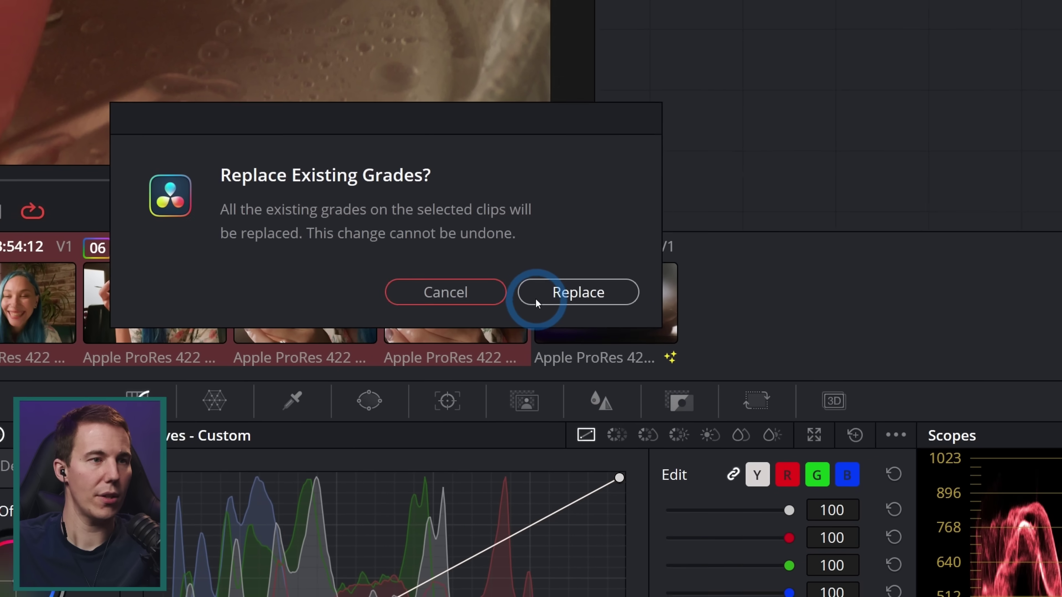
click(614, 285)
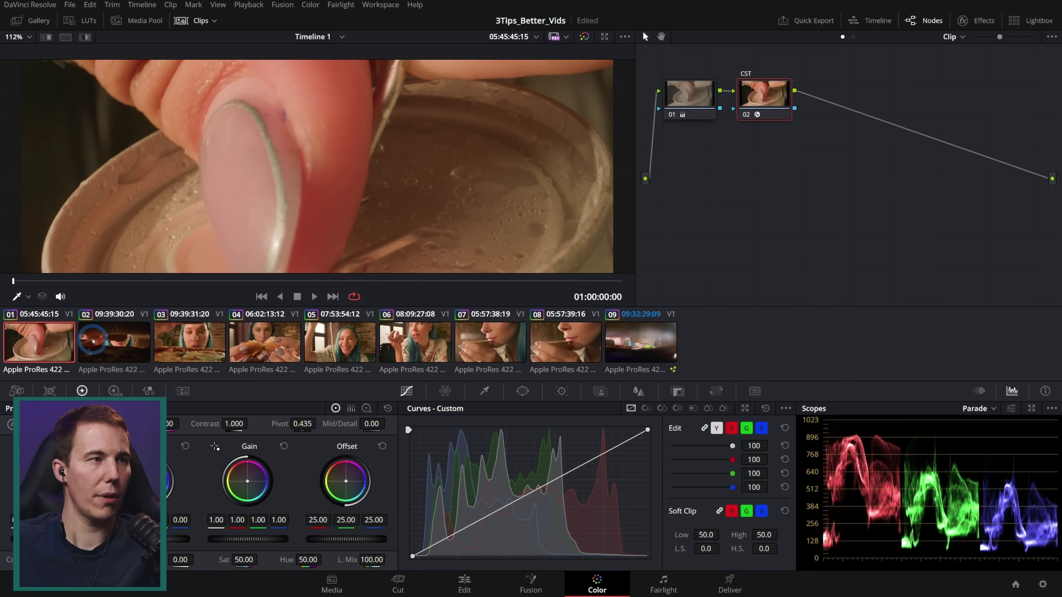
Step: Review the clips and nudge clip 03's node 01 Offset down slightly
drag(117, 279, 469, 278)
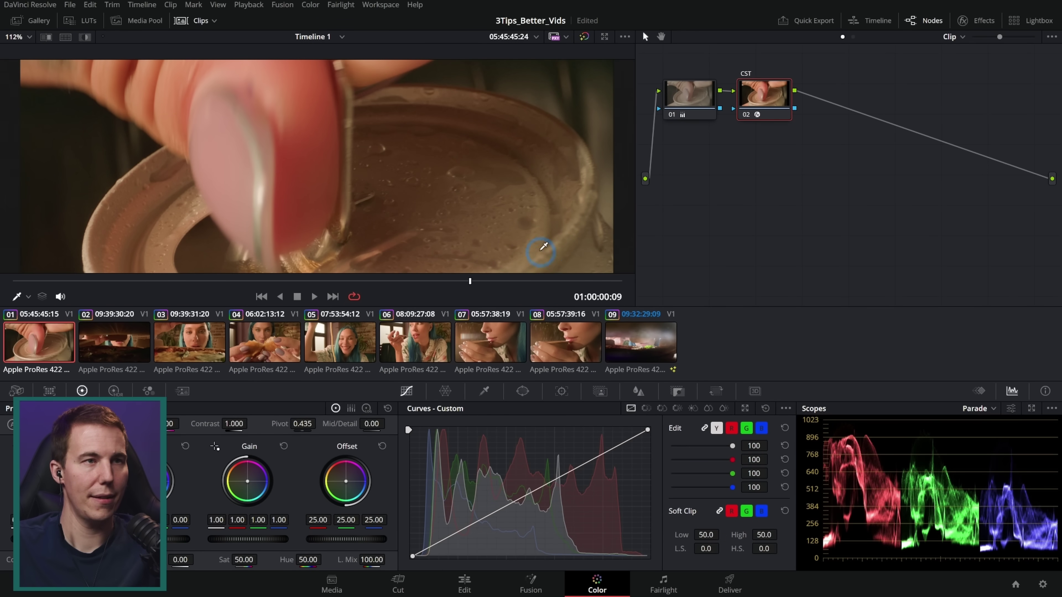
key(Down)
key(Down)
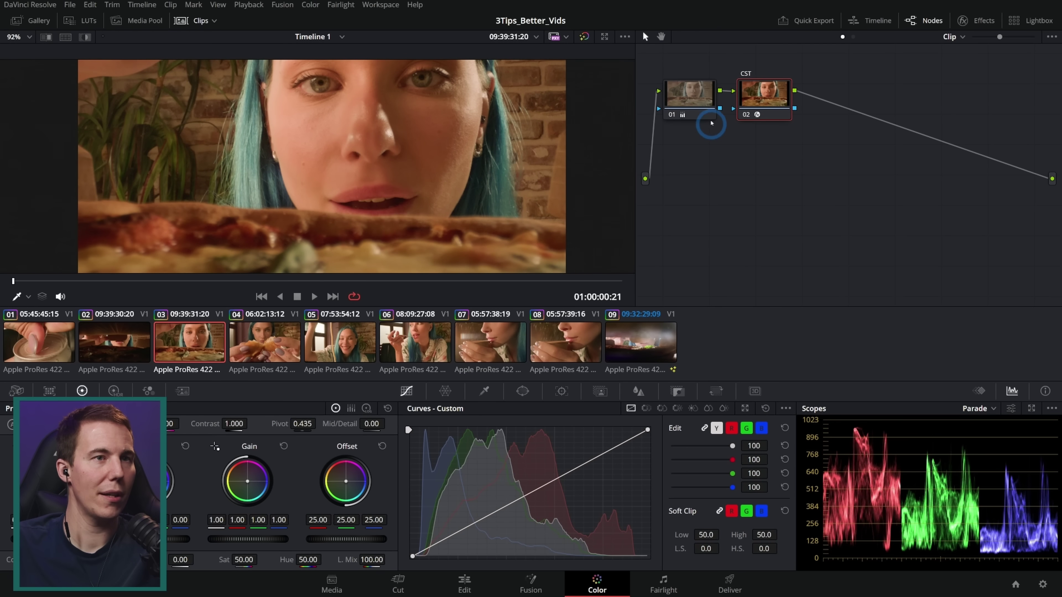
click(699, 109)
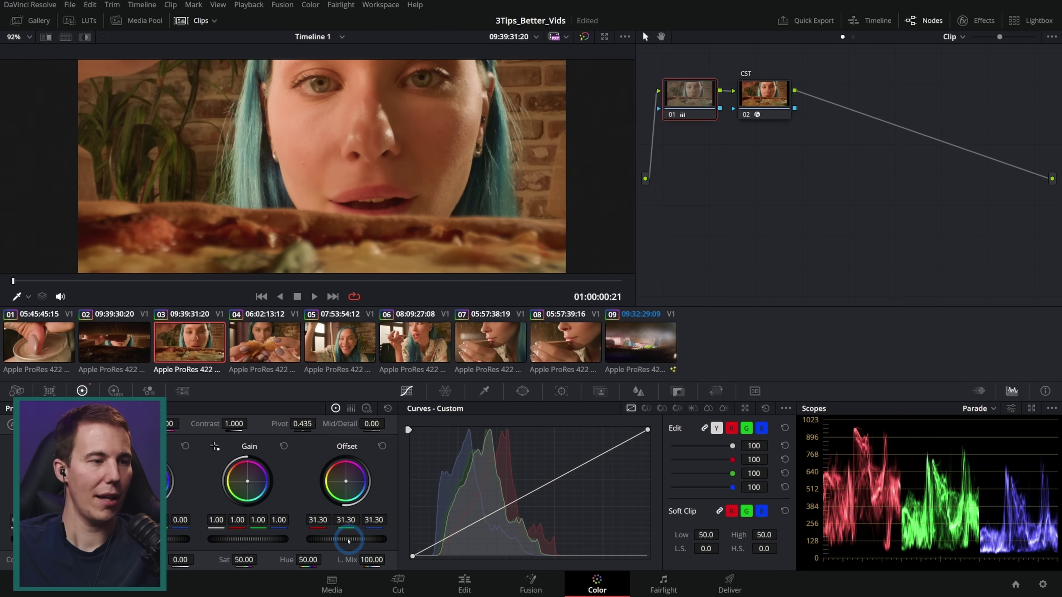
drag(351, 543, 348, 540)
key(Down)
key(Down)
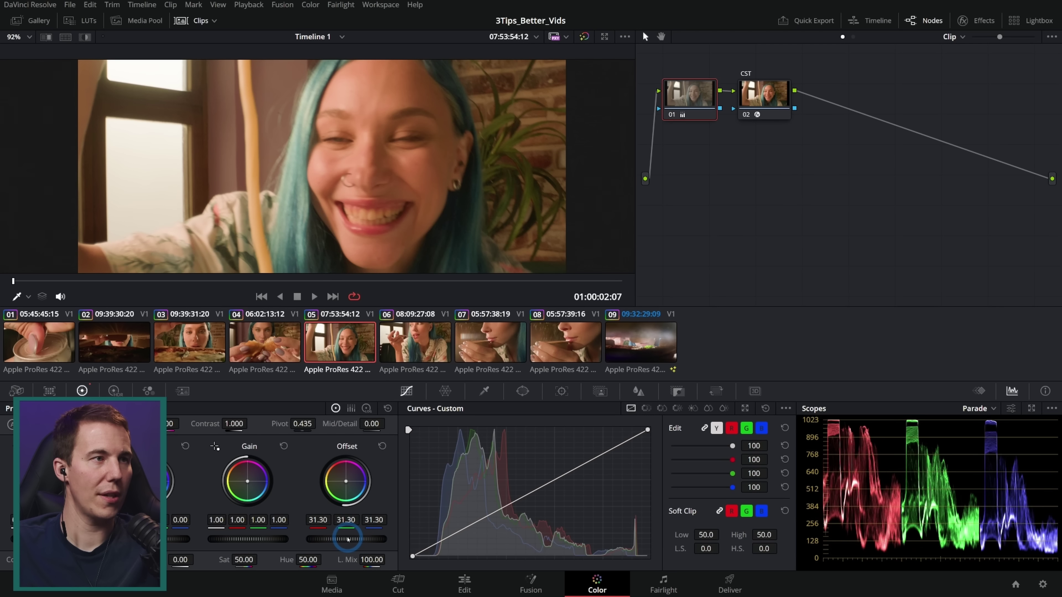
key(Down)
key(Down)
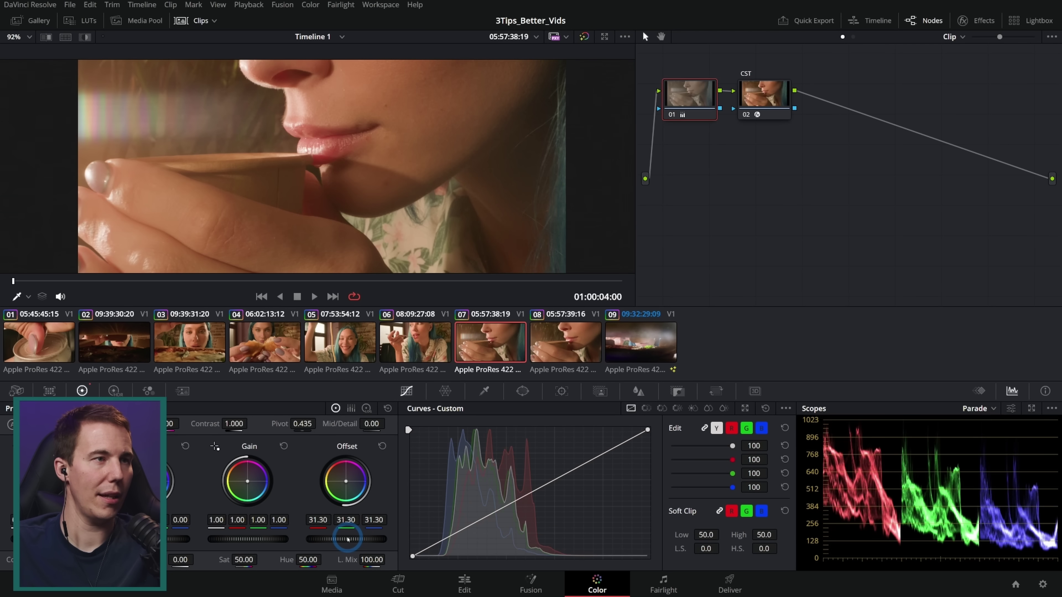
key(Up)
key(Up)
key(Up)
key(Up)
key(Up)
key(Up)
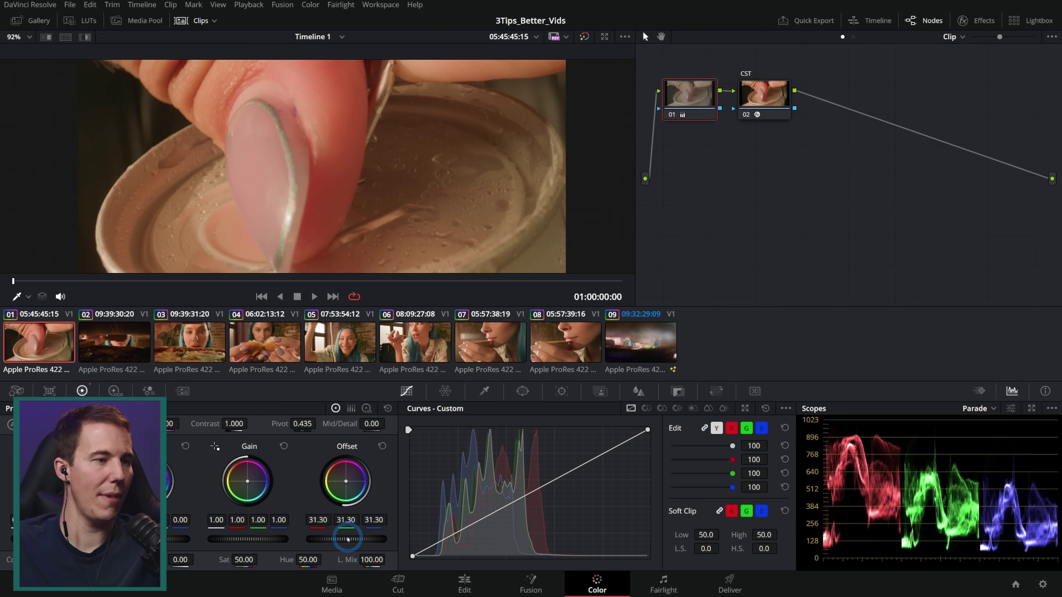
Step: Set clip 01's Offset to 27.80 and copy that grade over all selected clips
drag(348, 540, 324, 539)
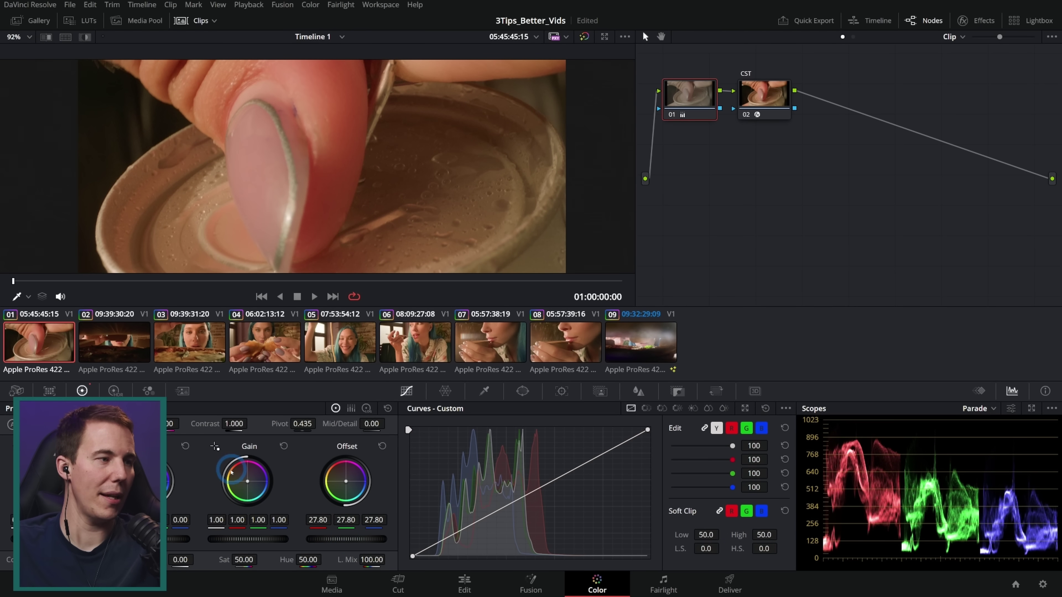
click(229, 373)
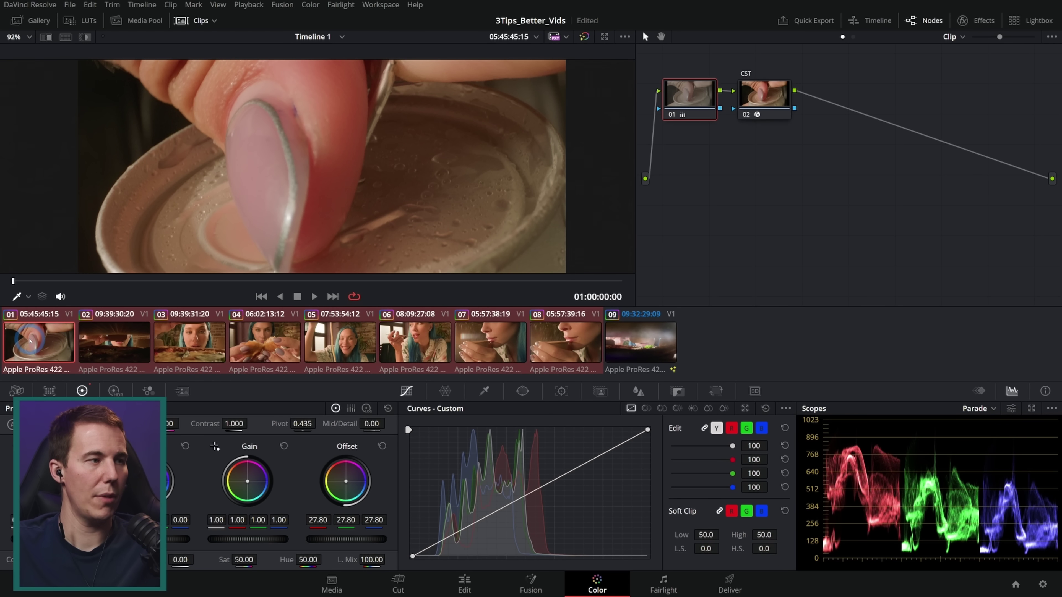
middle_click(30, 341)
click(626, 337)
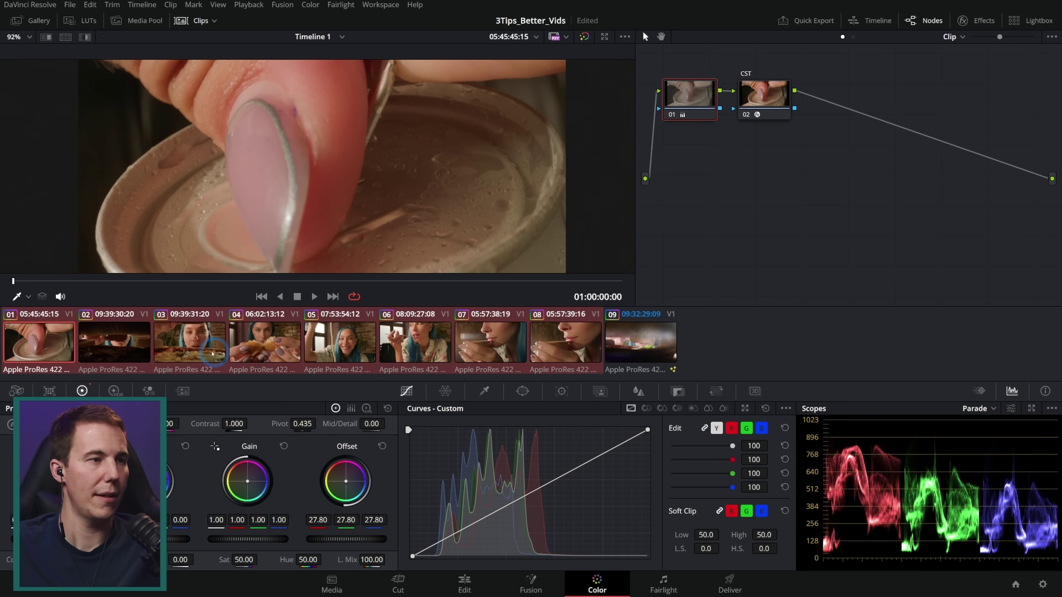
Step: Check the new grade on clips 03, 04, 08, 07 and 05, ending on the nugget shot
click(211, 352)
click(274, 335)
click(538, 345)
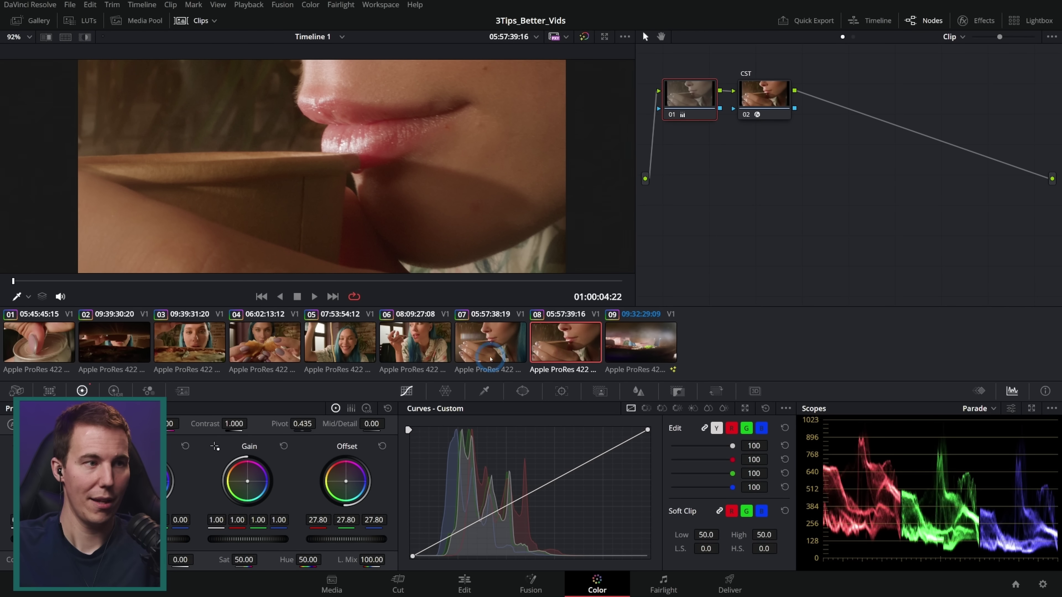
click(497, 352)
click(552, 343)
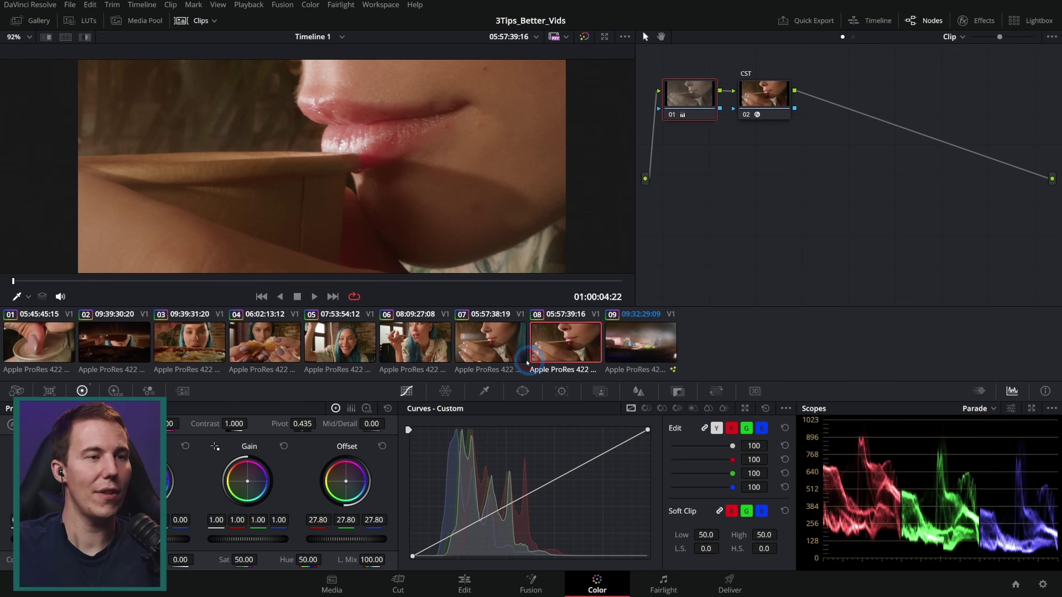
click(370, 337)
click(290, 338)
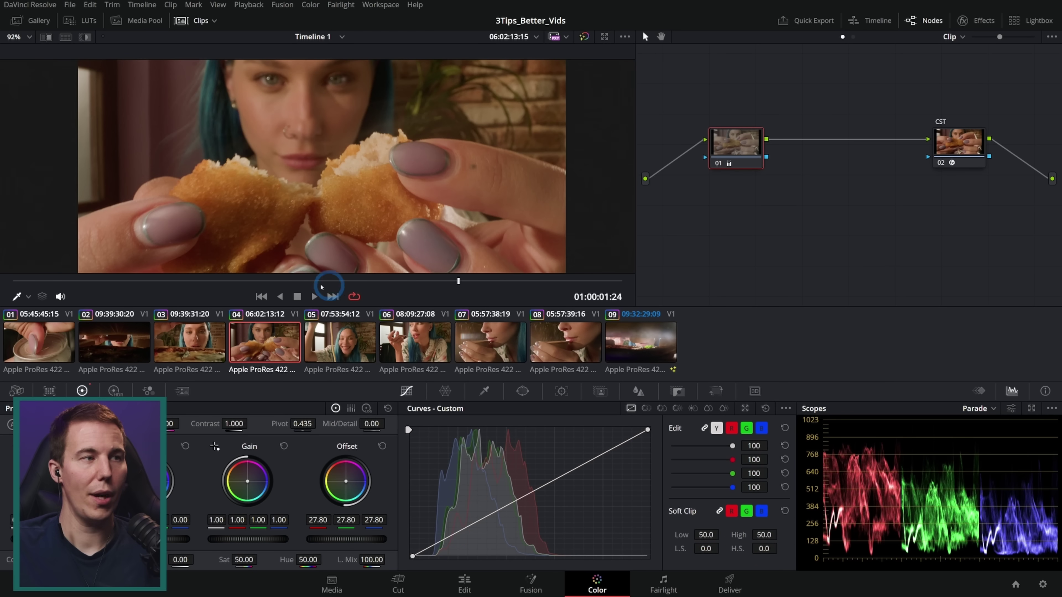
Step: Park the nugget shot at frame 06:02:13:12 and bring up the stills gallery
click(458, 281)
drag(201, 285, 388, 281)
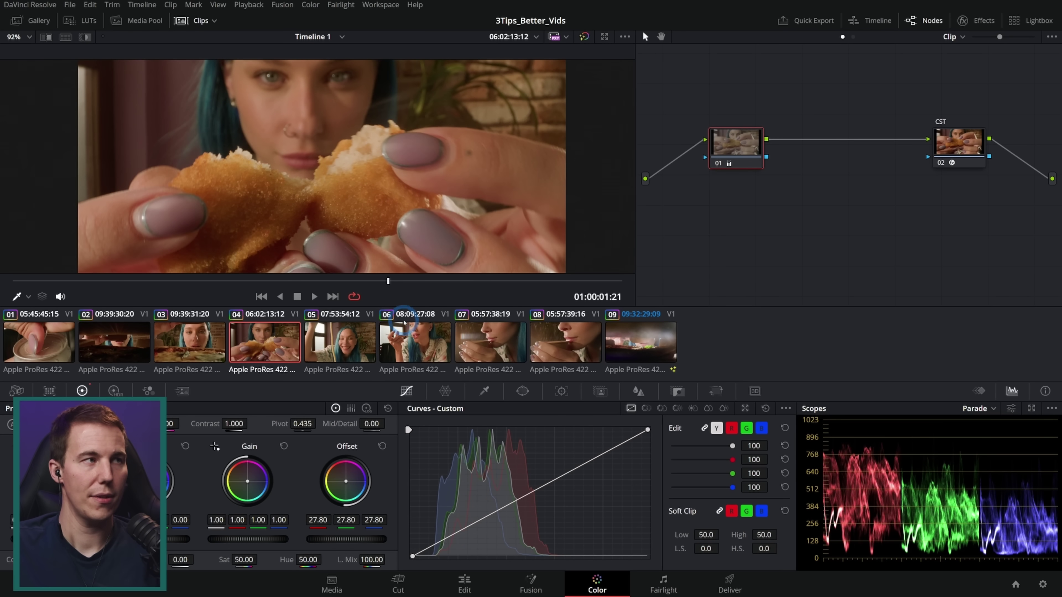
click(29, 21)
Step: Set the nugget still as a split-screen wipe against the shot and enlarge the viewer
right_click(53, 71)
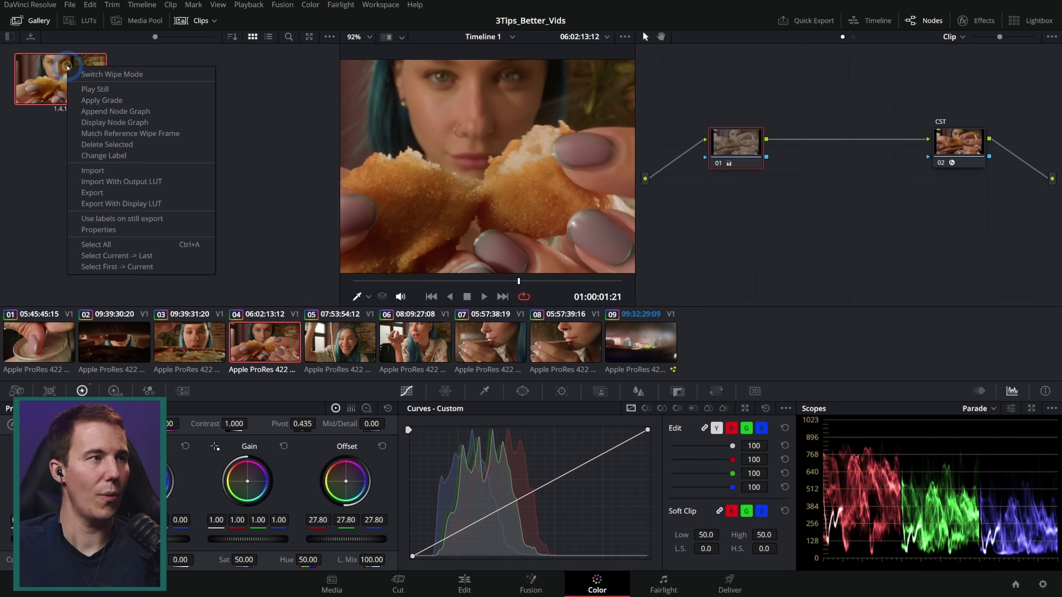
click(63, 97)
key(alt+f)
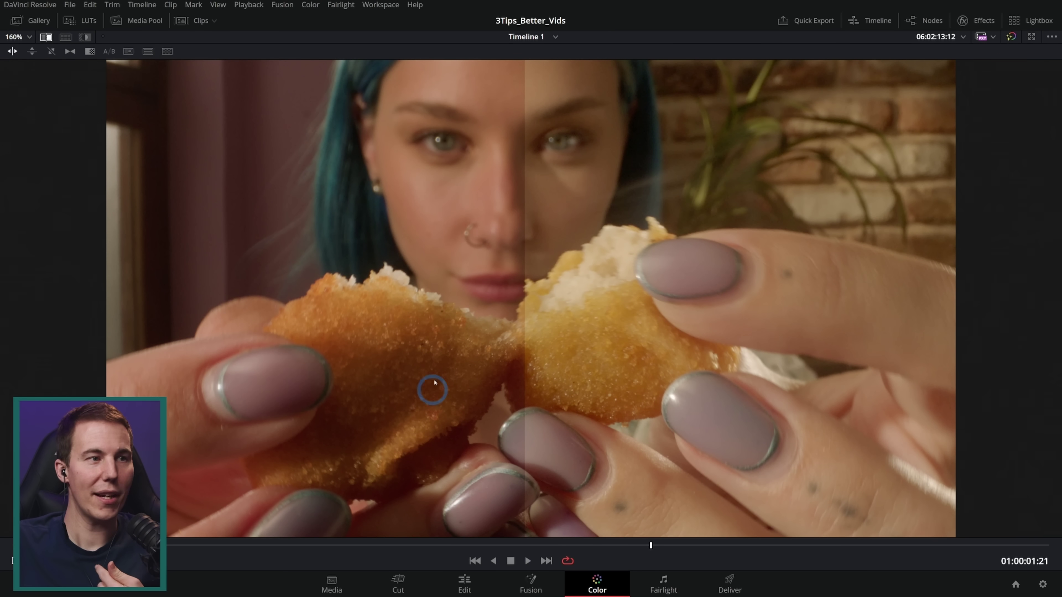
Step: Sweep the wipe line across the nugget shot to compare the graded and original looks
drag(525, 257, 876, 295)
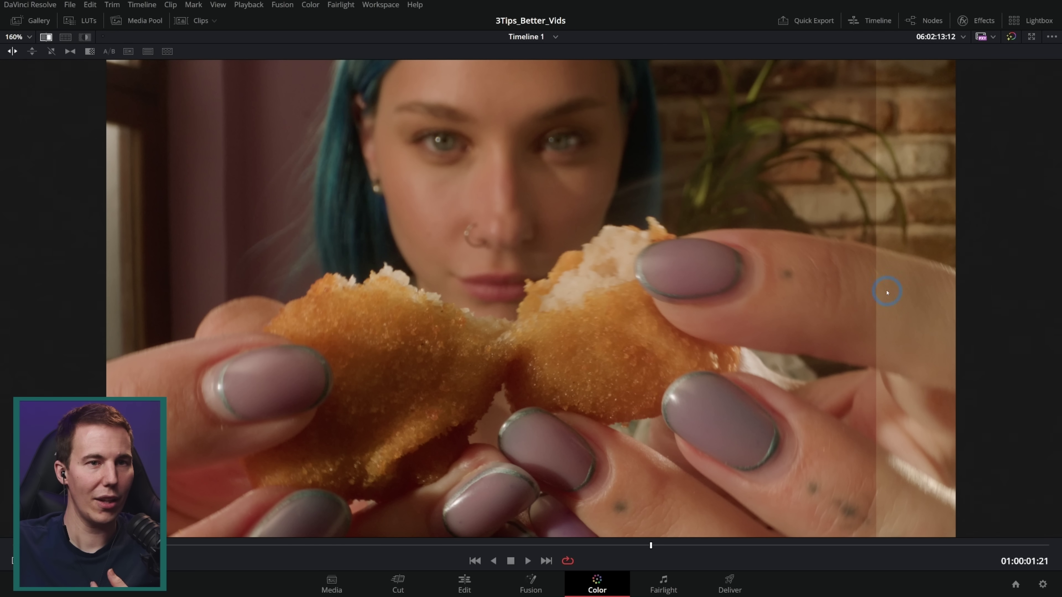
drag(874, 295, 797, 335)
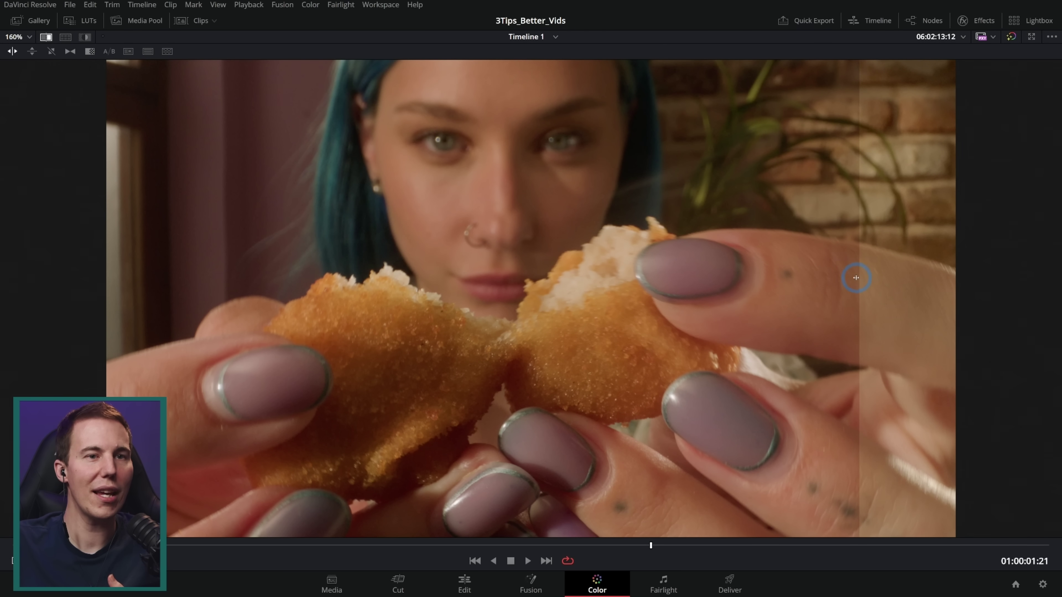
drag(856, 278, 629, 268)
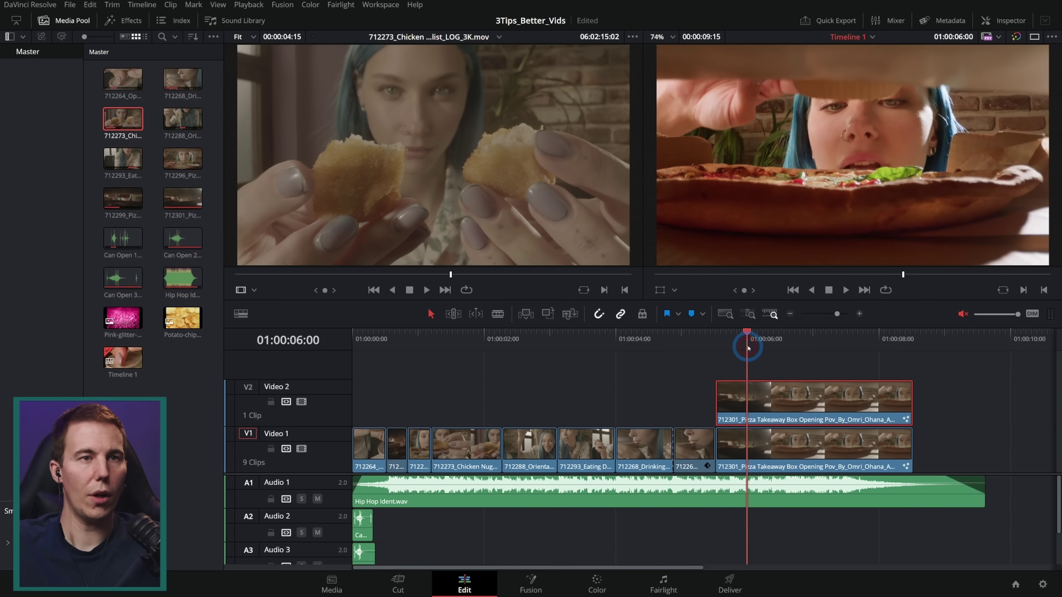
Step: Scrub the Edit timeline's playhead into the pizza shot
drag(748, 353, 817, 354)
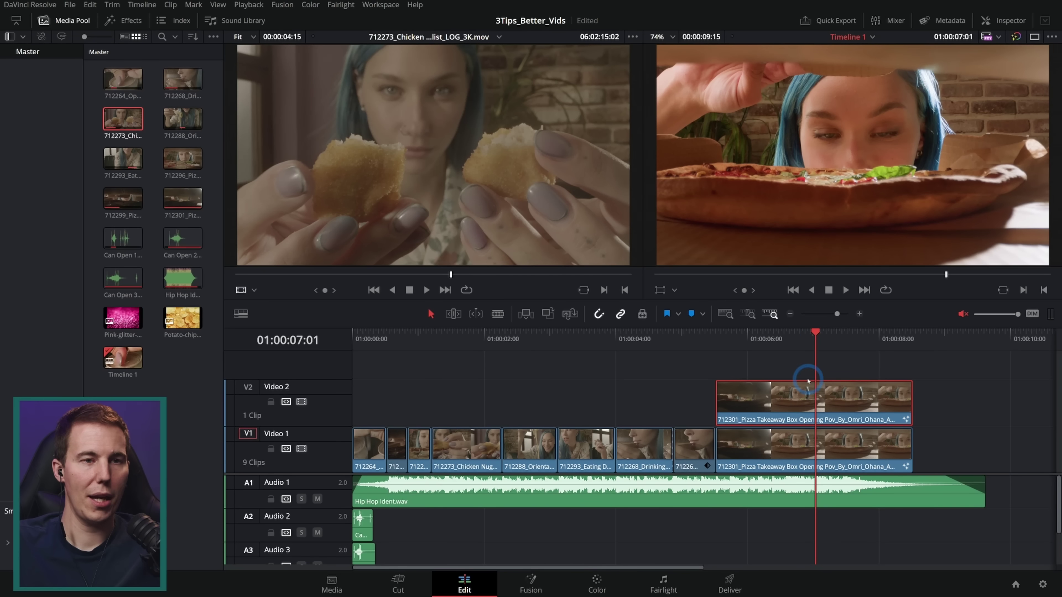
Step: Undo the stray pizza clip copy on Video 2 and open the pizza clip's title composition
click(530, 582)
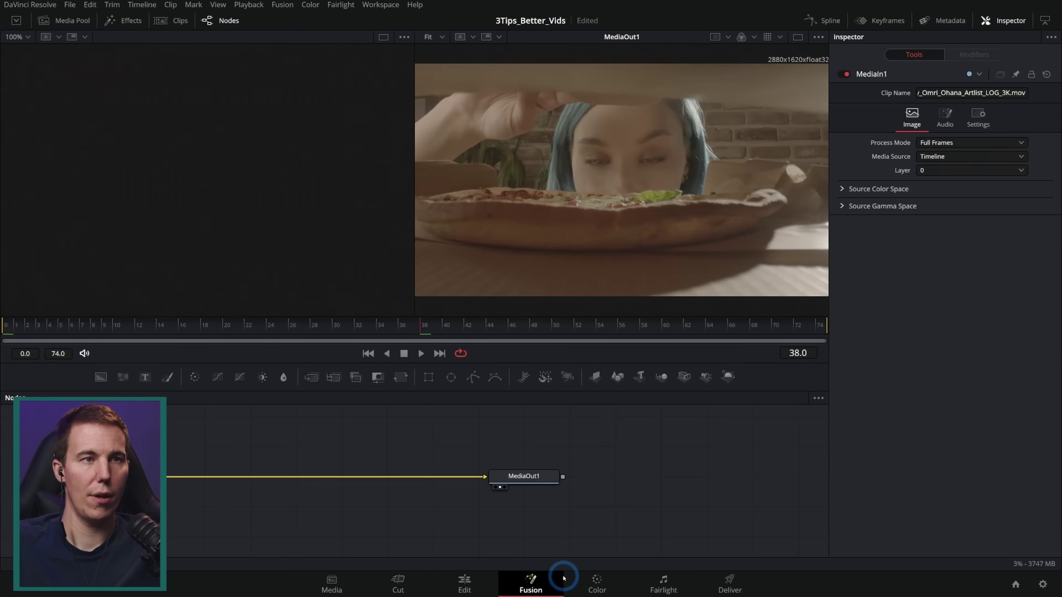
key(space)
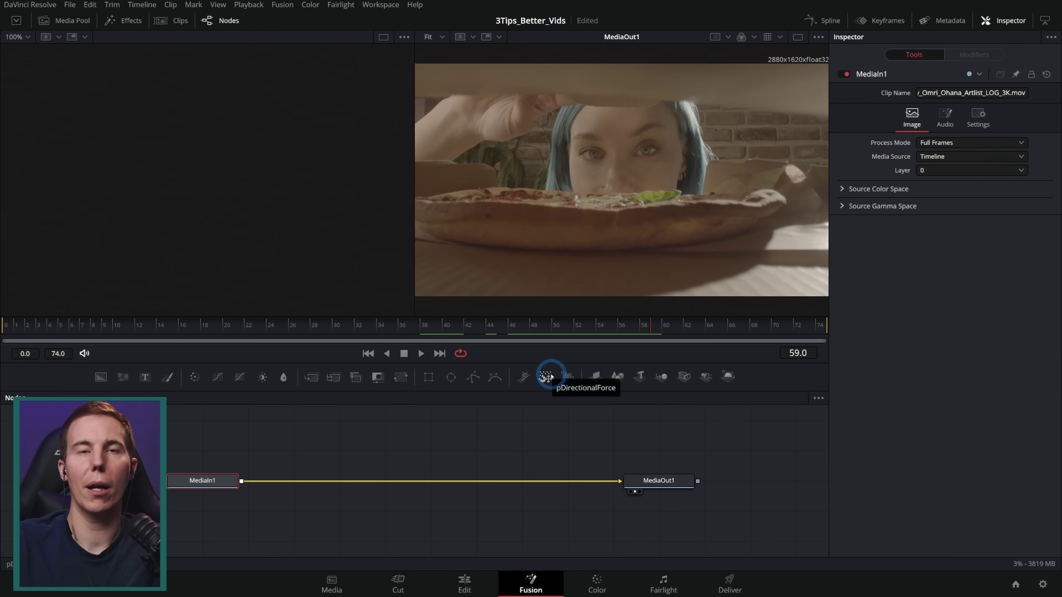
key(shift+4)
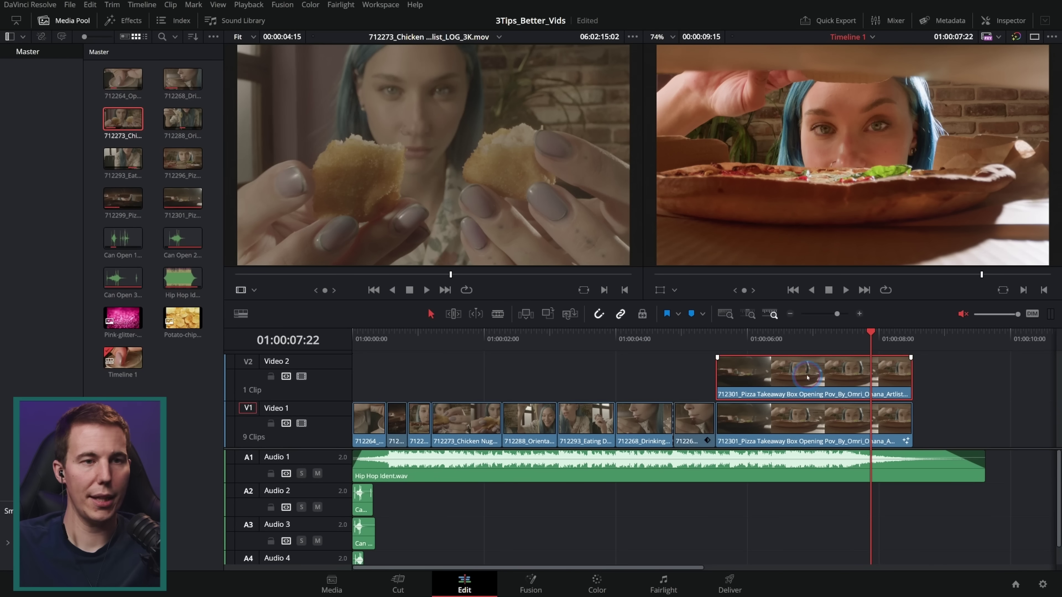
key(ctrl+z)
click(541, 587)
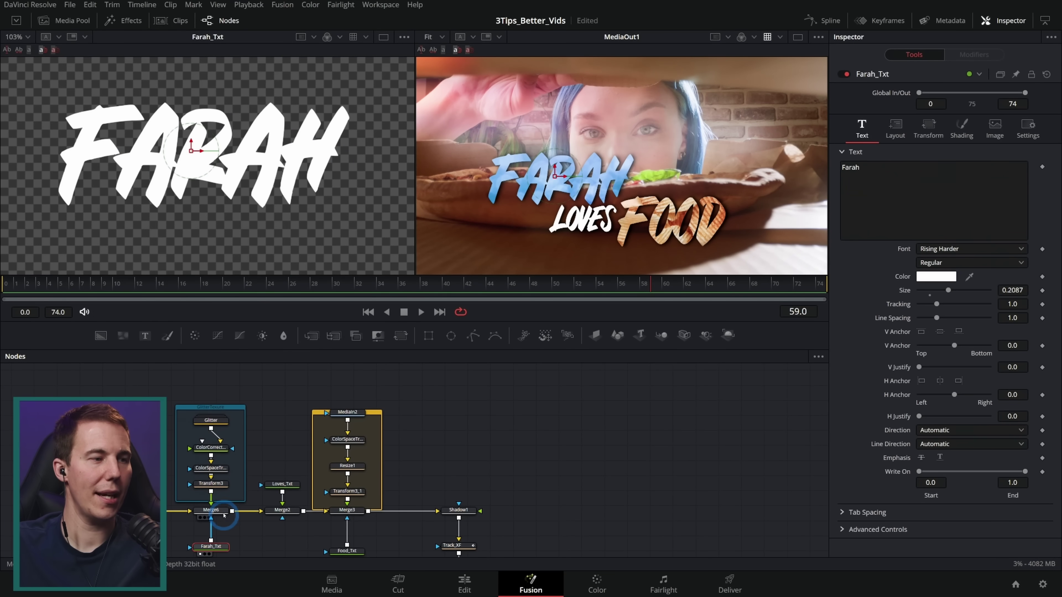
Step: View the FARAH and FOOD text stages, Merge6, and the combined Merge3 title
click(224, 511)
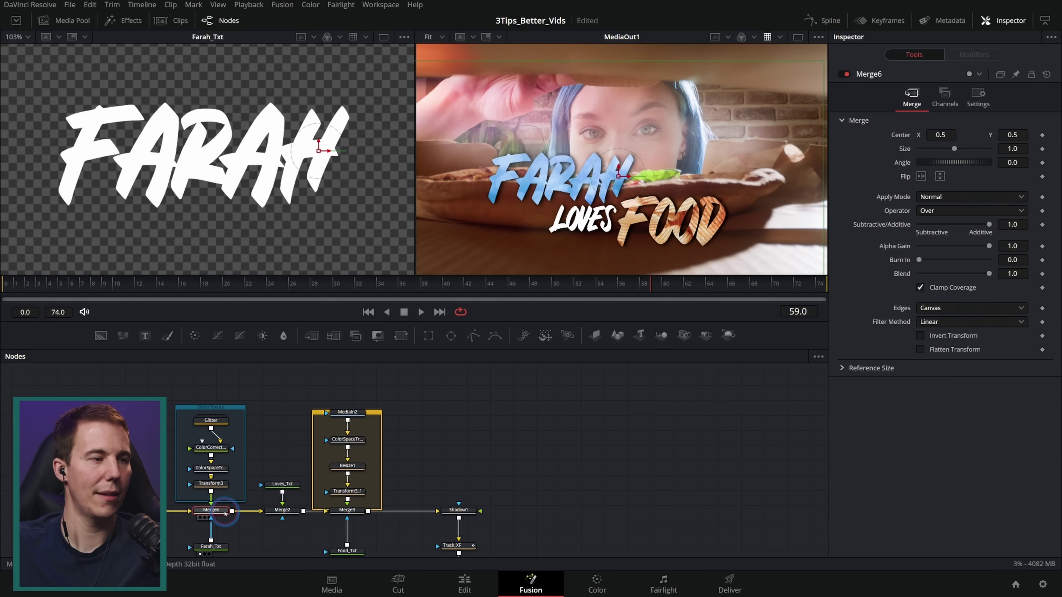
key(1)
click(296, 198)
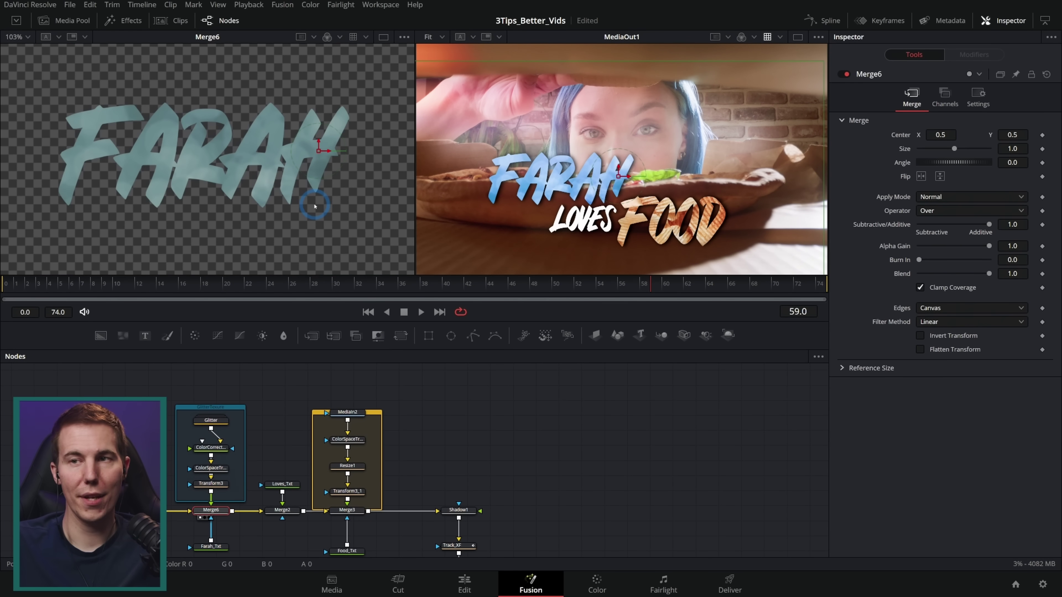
click(347, 550)
key(1)
click(347, 491)
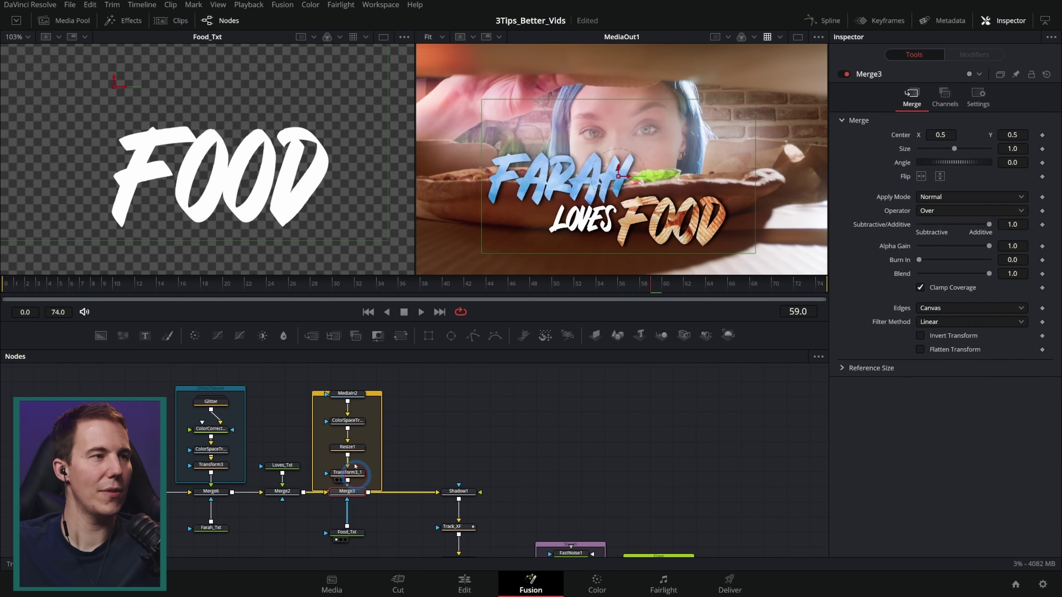
key(1)
Step: Inspect the Track_XF tracked title and Merge1 over the pizza footage between frames 12 and 32
scroll(311, 192, down, 3)
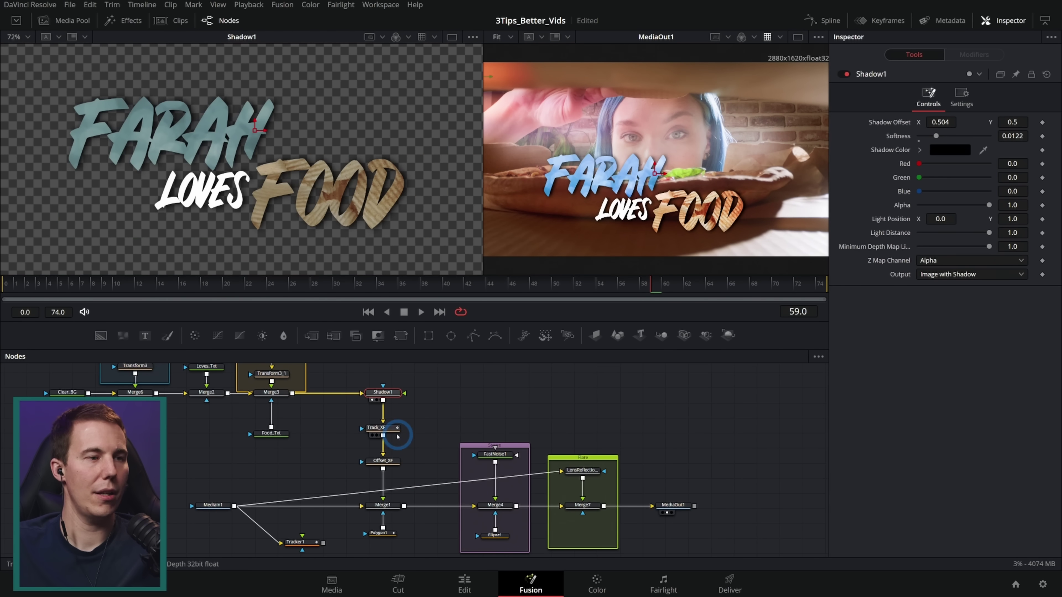
click(391, 428)
key(1)
drag(19, 288, 255, 297)
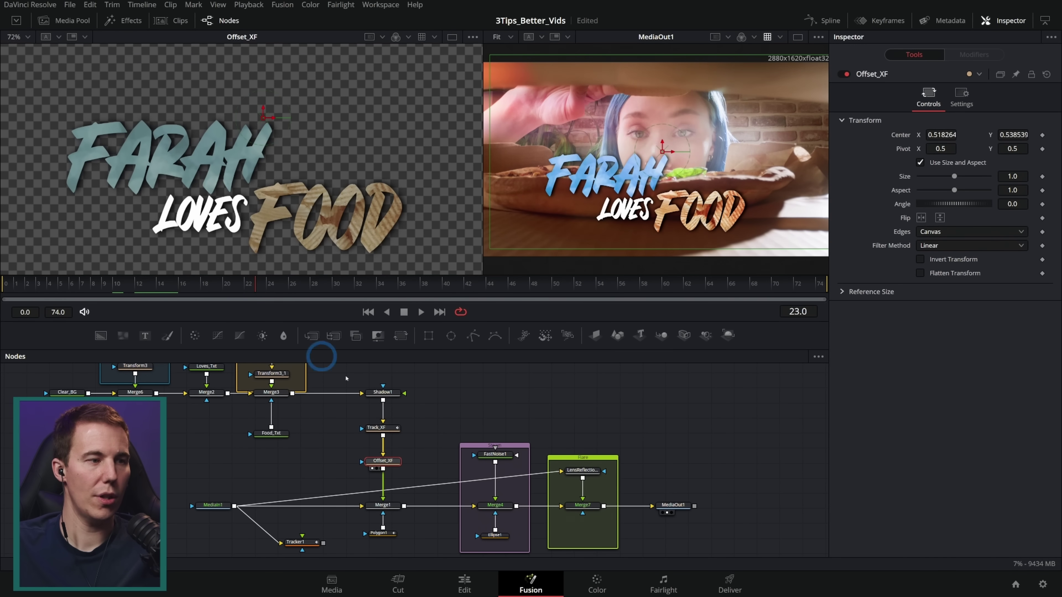
click(383, 505)
key(1)
drag(168, 286, 353, 289)
Step: Inspect the Merge4 stage, the animated FastNoise1 smoke texture and the Ellipse1 soft mask
click(495, 505)
key(1)
drag(181, 285, 91, 287)
click(495, 453)
key(1)
key(space)
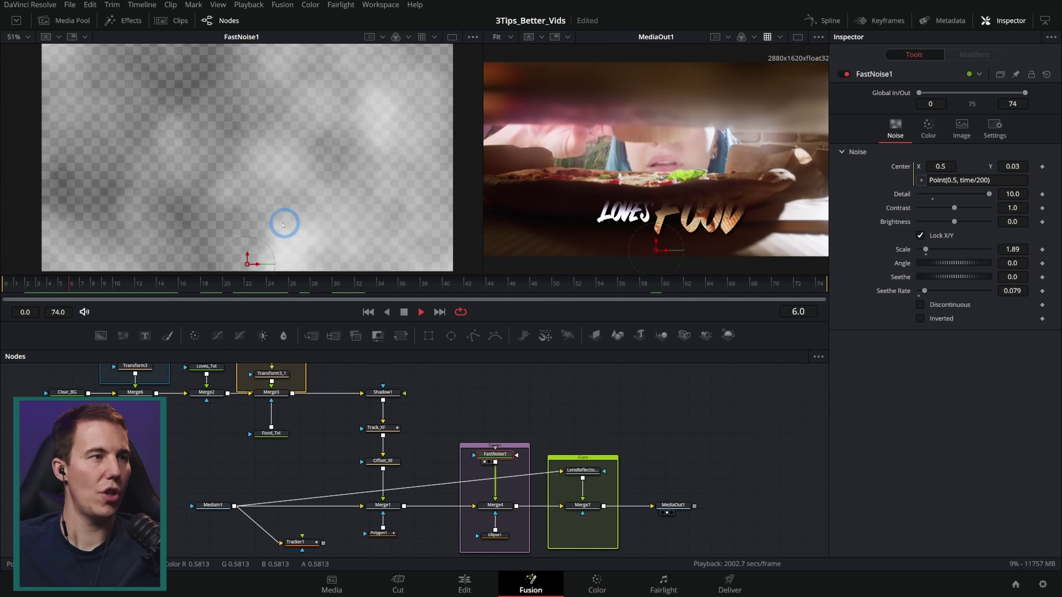
click(495, 534)
key(space)
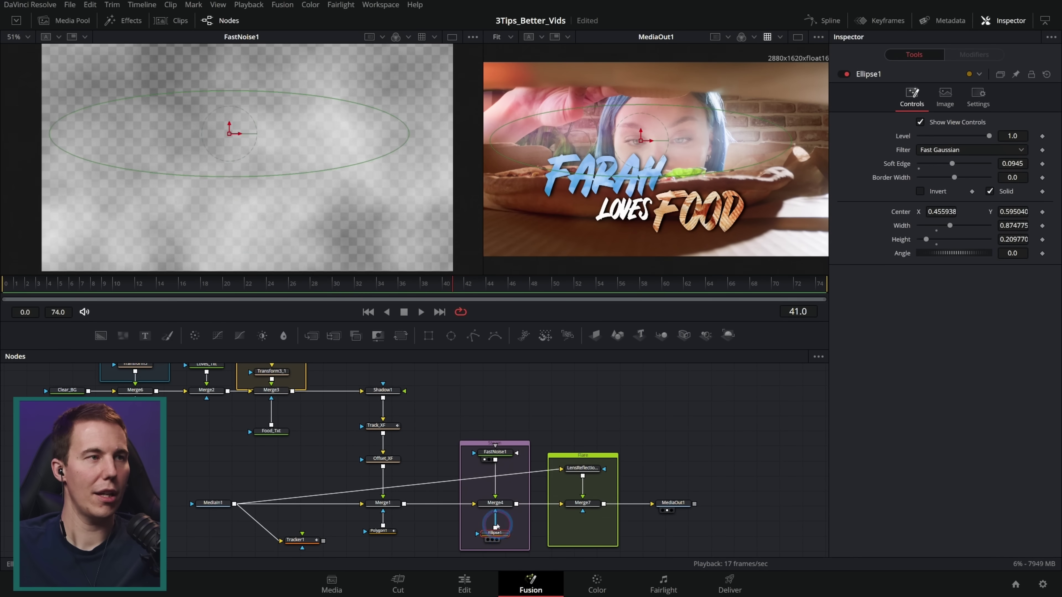
key(1)
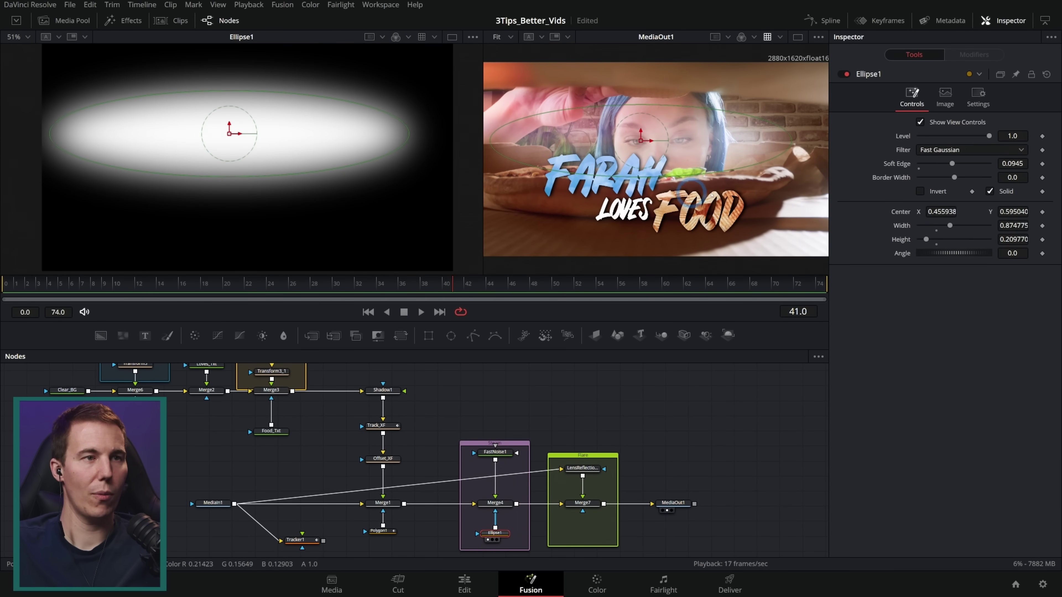
Step: View the Merge7 output, the LensReflections1 flare and the final MediaOut1 result
drag(582, 502, 299, 212)
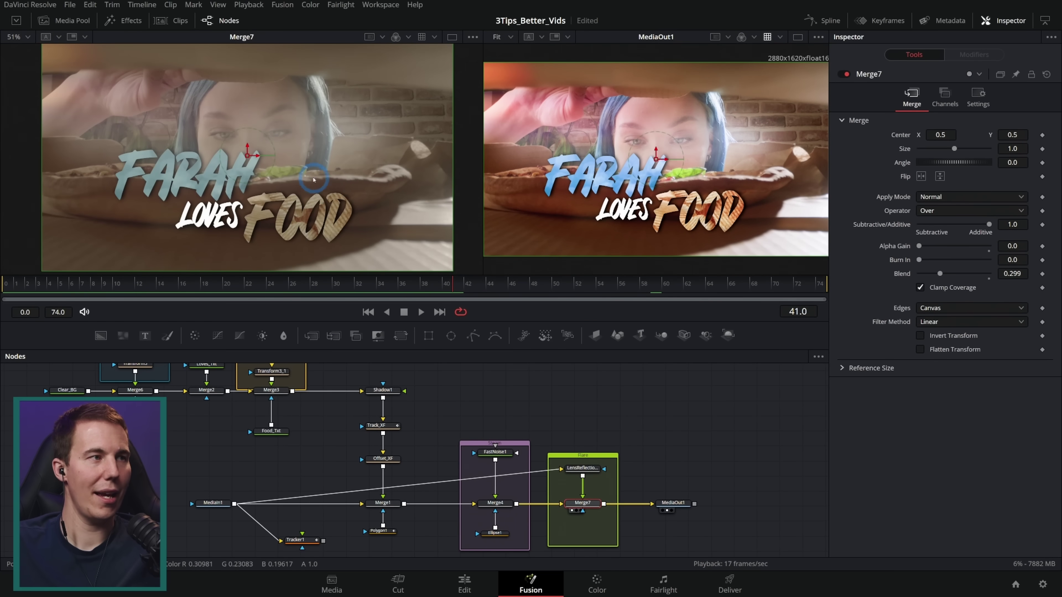
drag(582, 468, 110, 89)
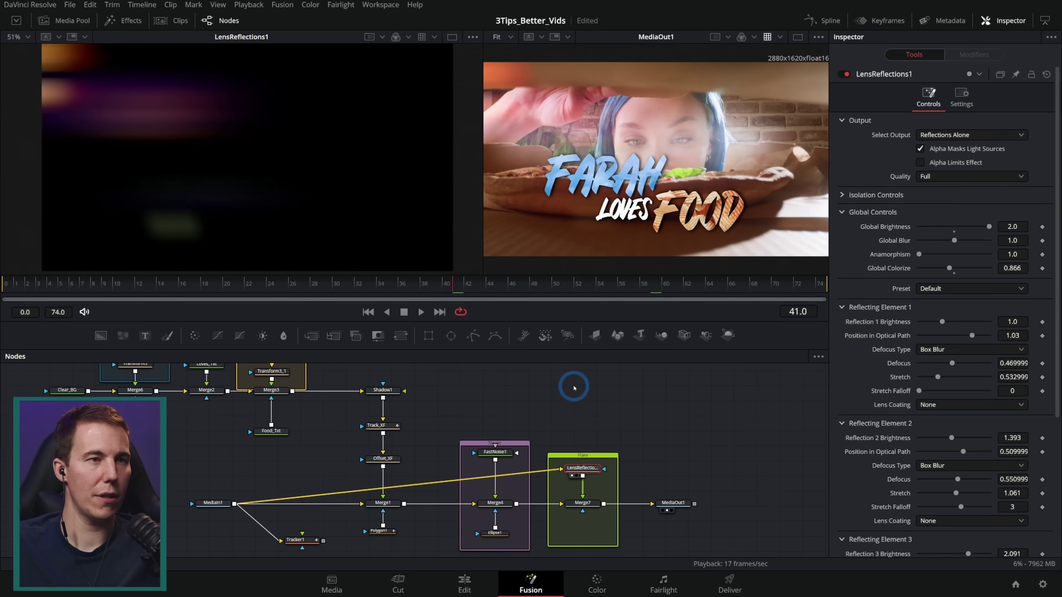
drag(672, 503, 252, 212)
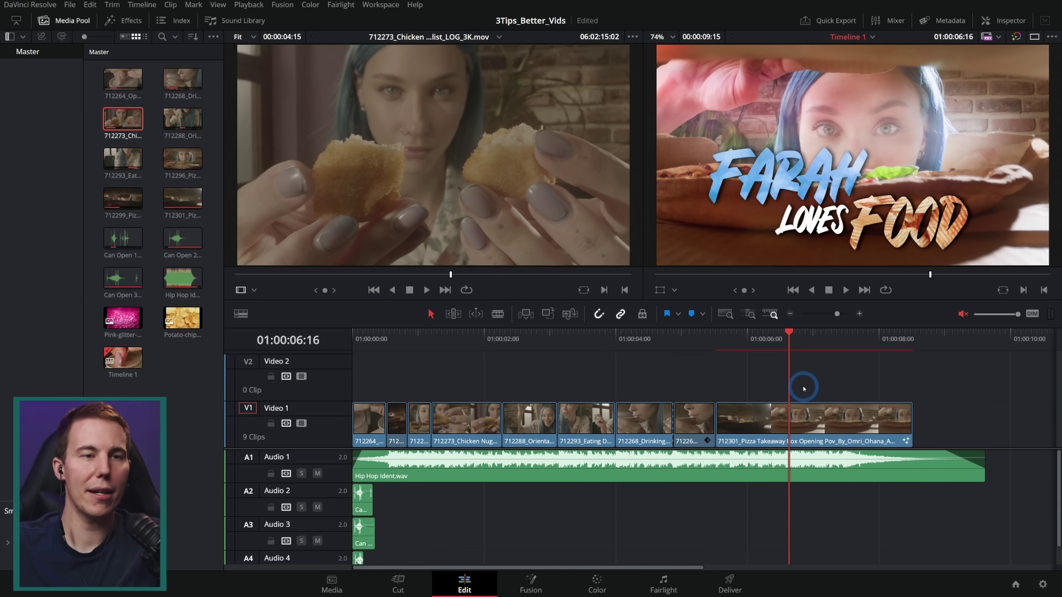
key(space)
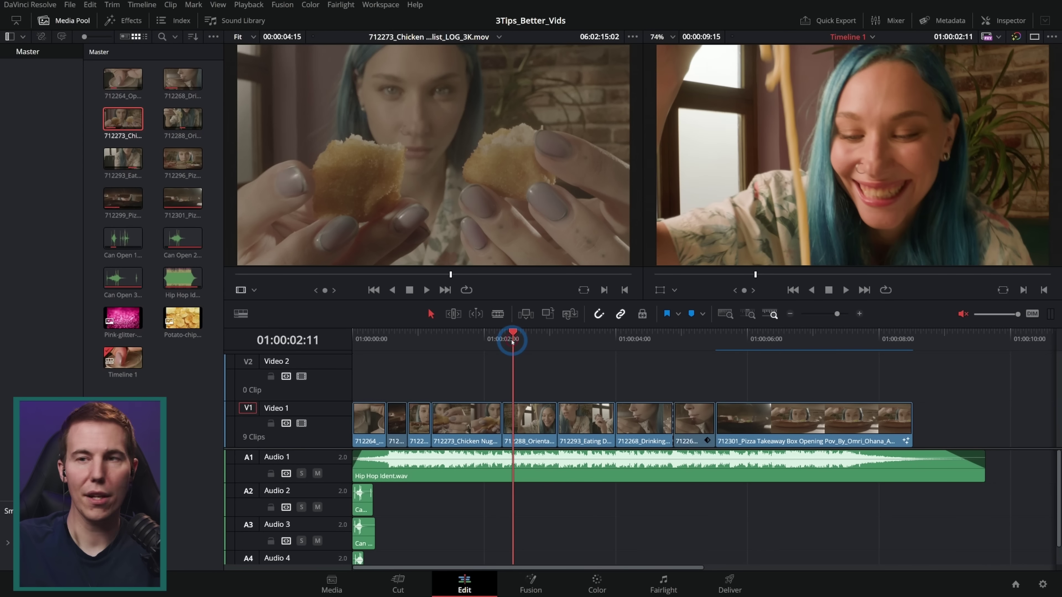
Step: Play Timeline 1 from the start, then scrub into the pizza shot to see its title
click(390, 342)
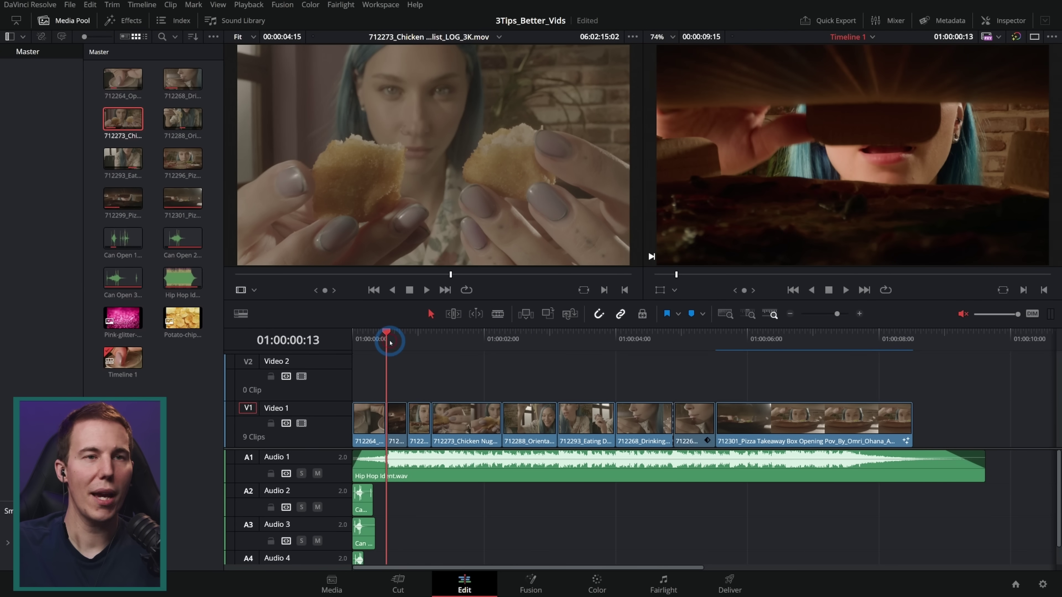
key(space)
key(space)
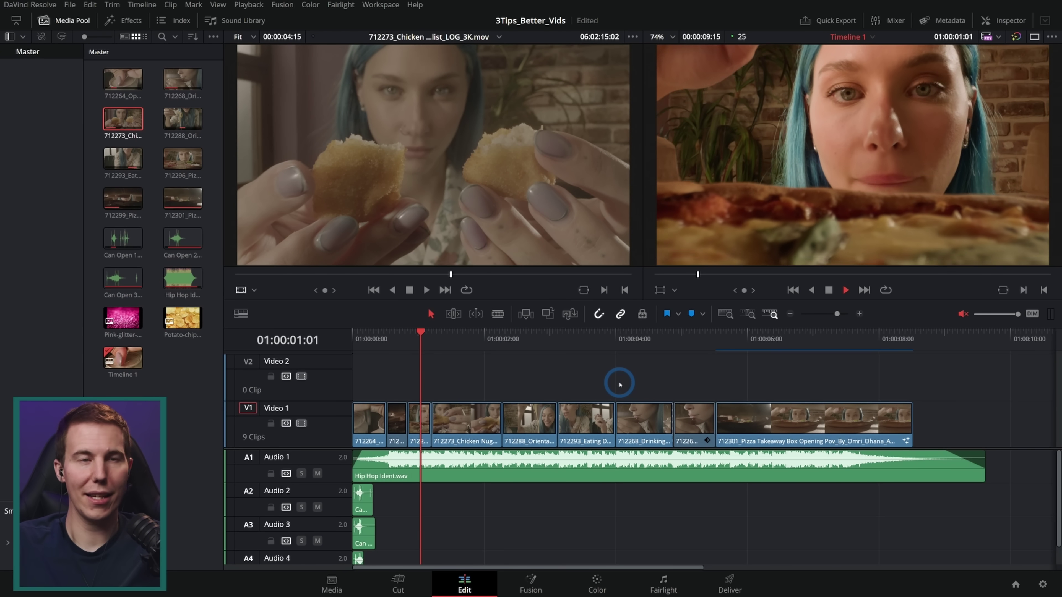
click(702, 342)
drag(703, 345, 837, 350)
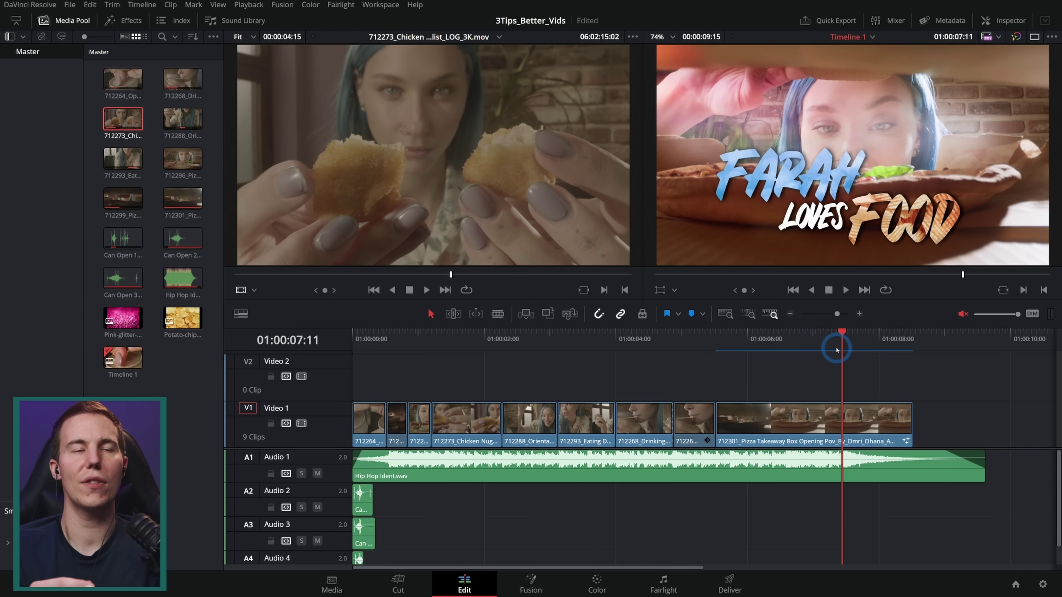